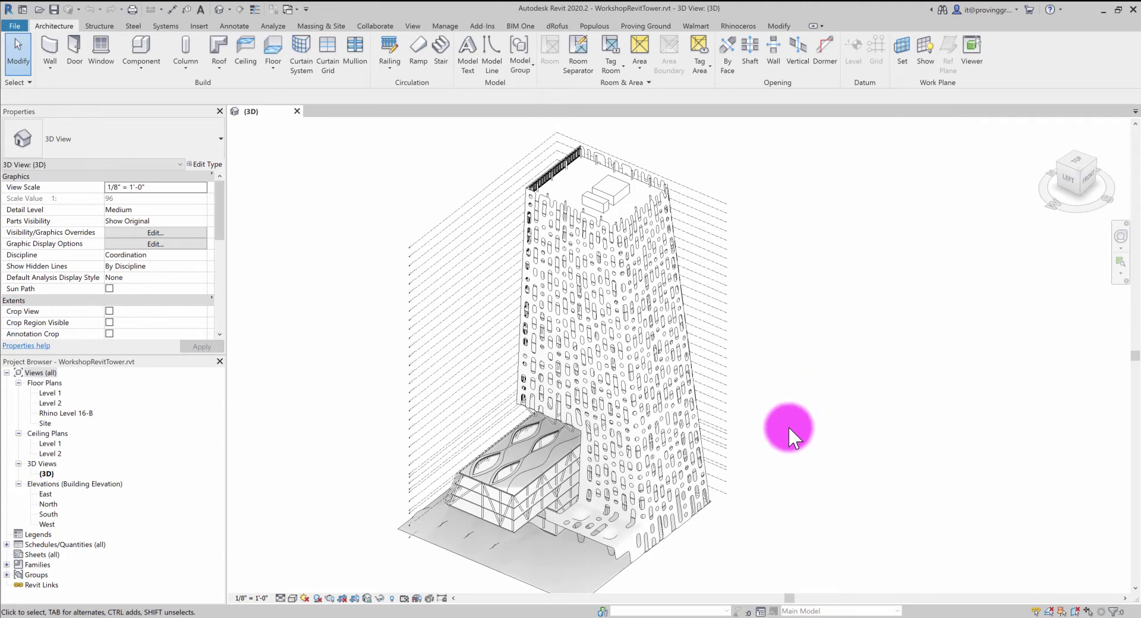
# Orbit the 3D view of the tower to a new angle.
pyautogui.moveTo(782, 444)
pyautogui.mouseDown(button='middle')
pyautogui.moveTo(803, 433)
pyautogui.moveTo(870, 447)
pyautogui.moveTo(935, 432)
pyautogui.moveTo(916, 412)
pyautogui.mouseUp(button='middle')
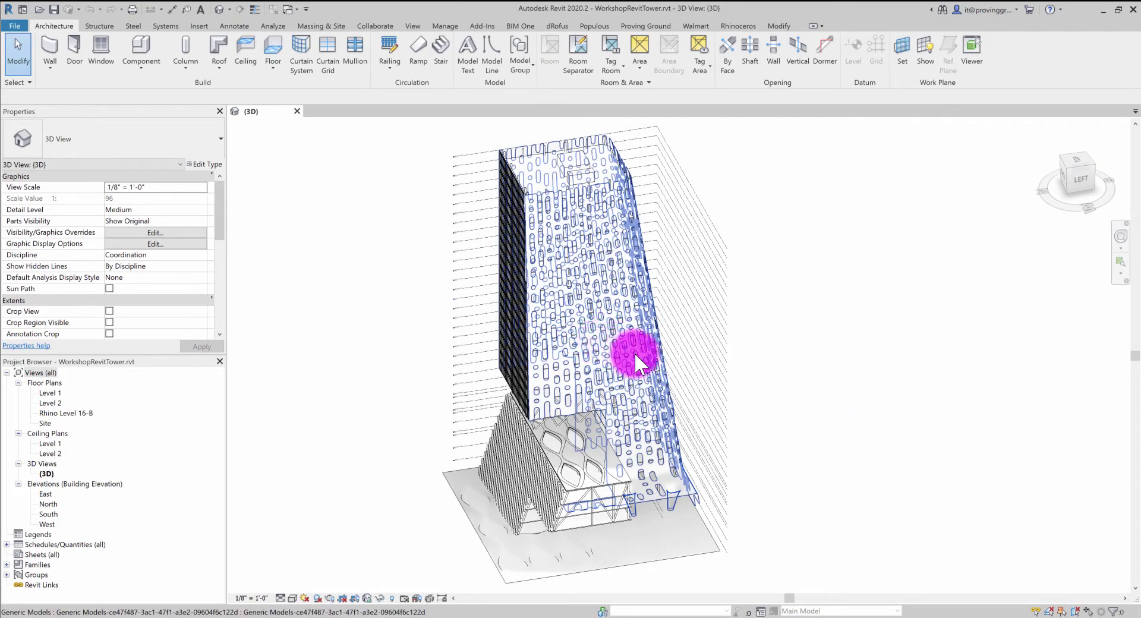
pyautogui.doubleClick(78, 413)
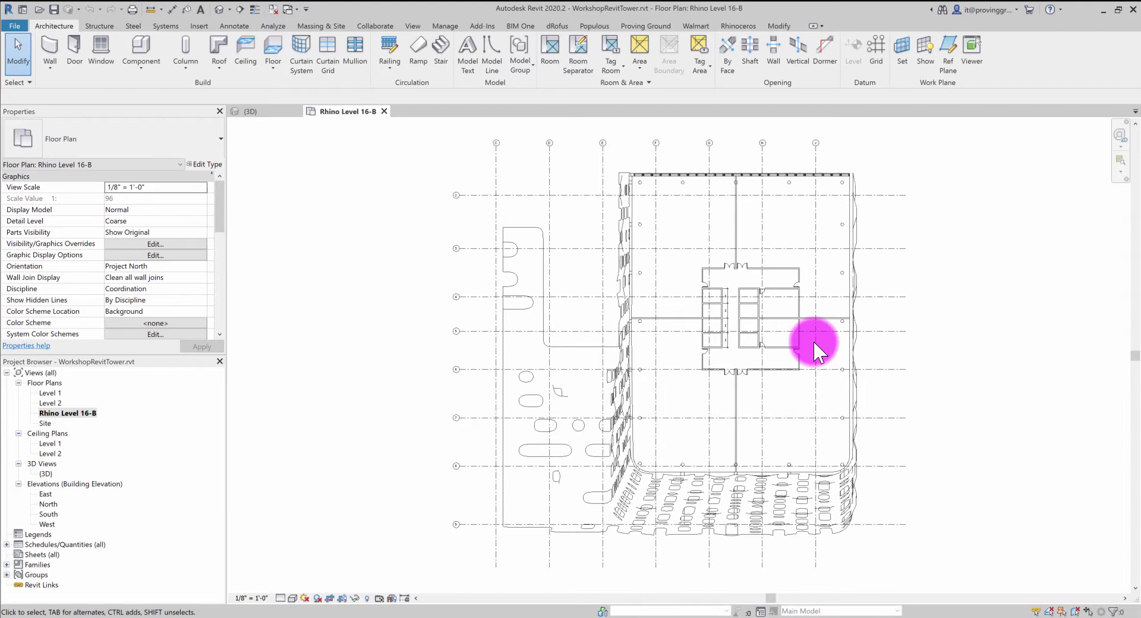
pyautogui.scroll(4, 751, 345)
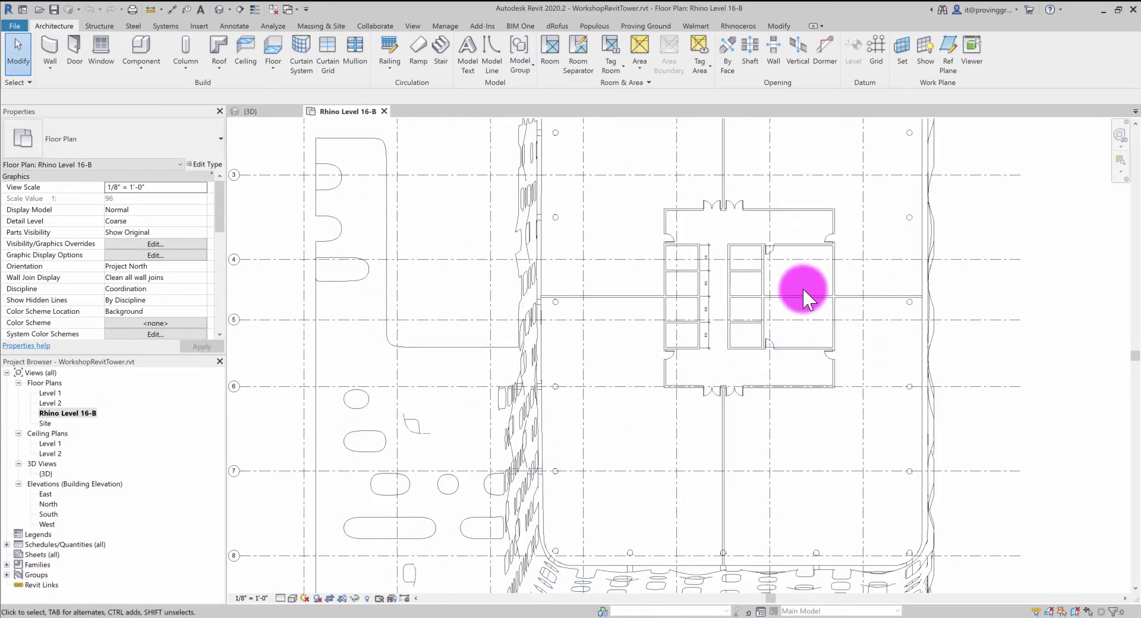
pyautogui.moveTo(802, 287); pyautogui.dragTo(800, 333, button='middle')
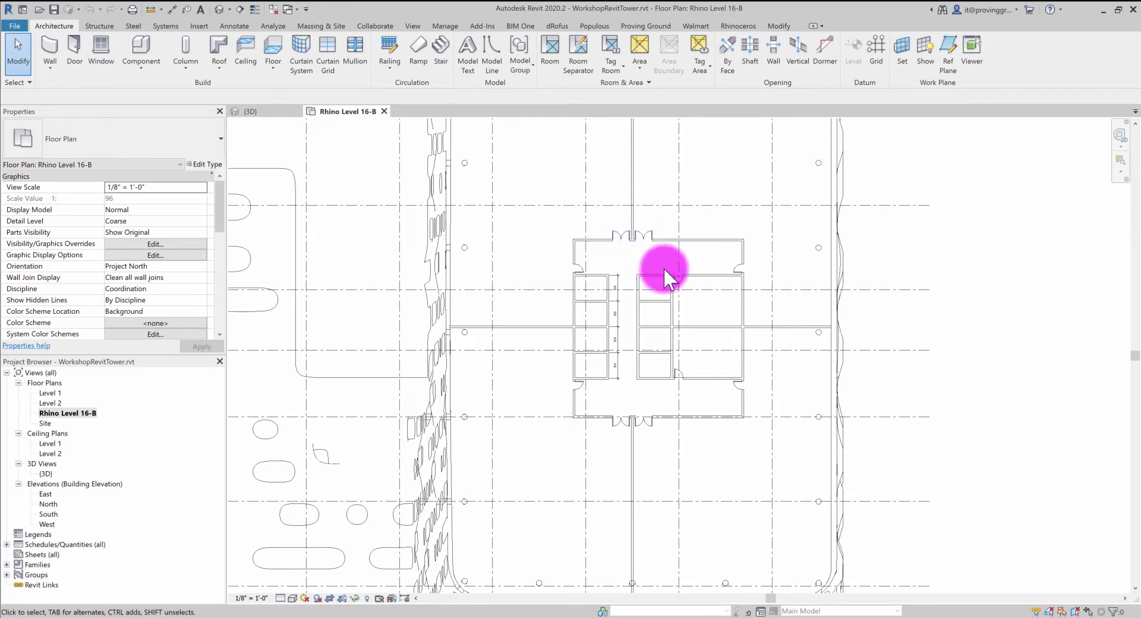
# Start the Rhino add-in from Add-Ins and bring up the Rhinoceros tools.
pyautogui.click(484, 25)
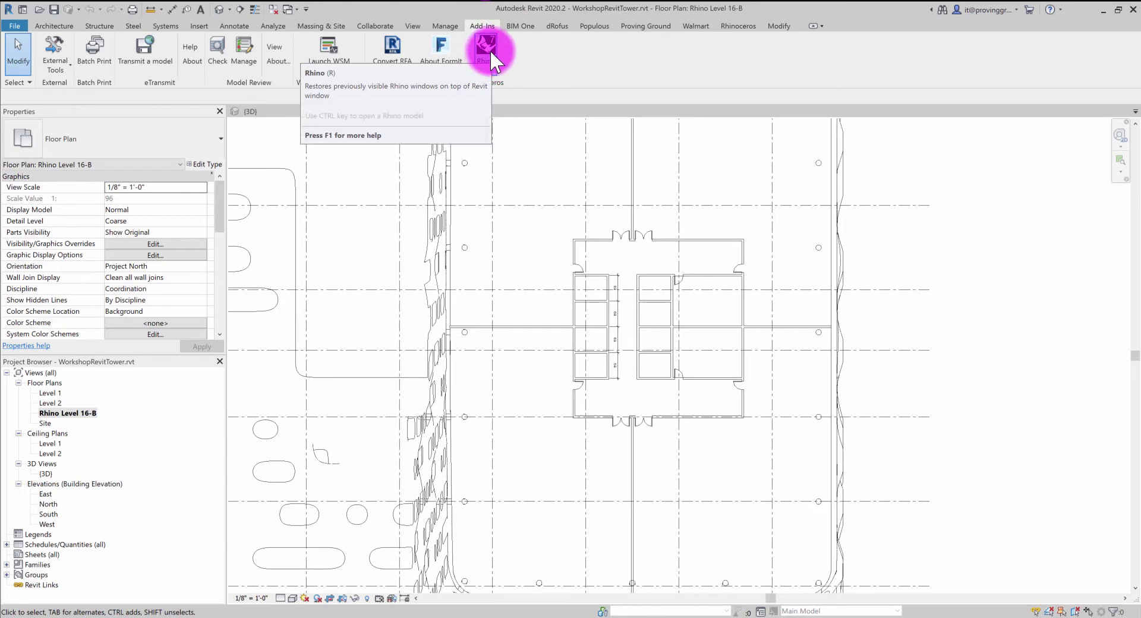
pyautogui.click(489, 48)
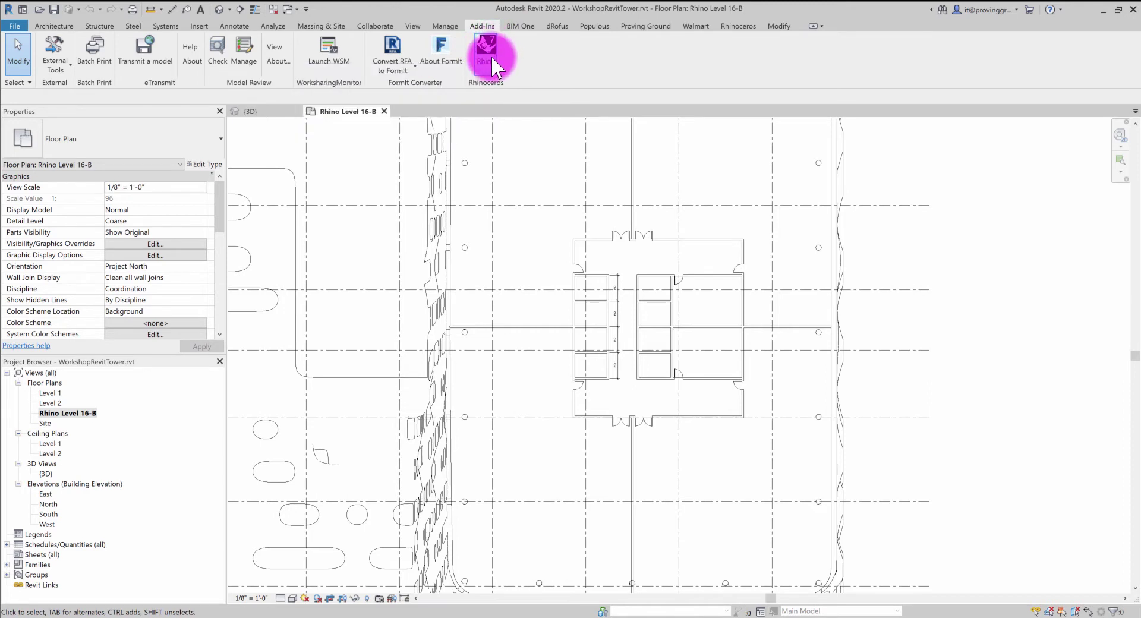
pyautogui.click(738, 27)
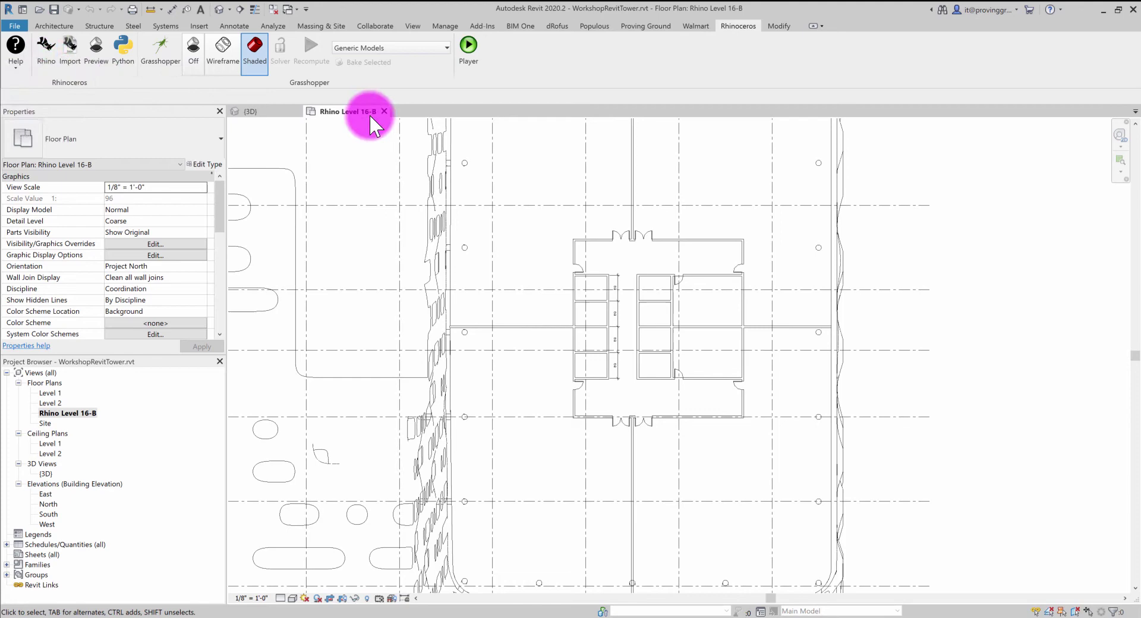
# Zoom out the Level 16-B plan and launch a Rhino 7 window beside Revit.
pyautogui.scroll(-2, 443, 238)
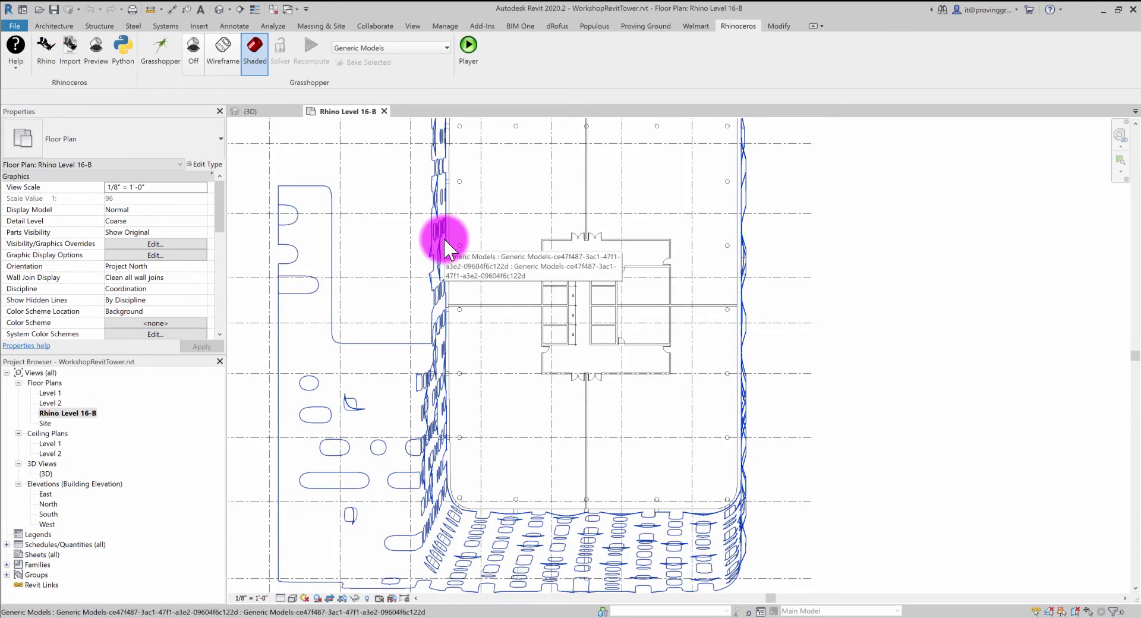
pyautogui.scroll(-2, 441, 264)
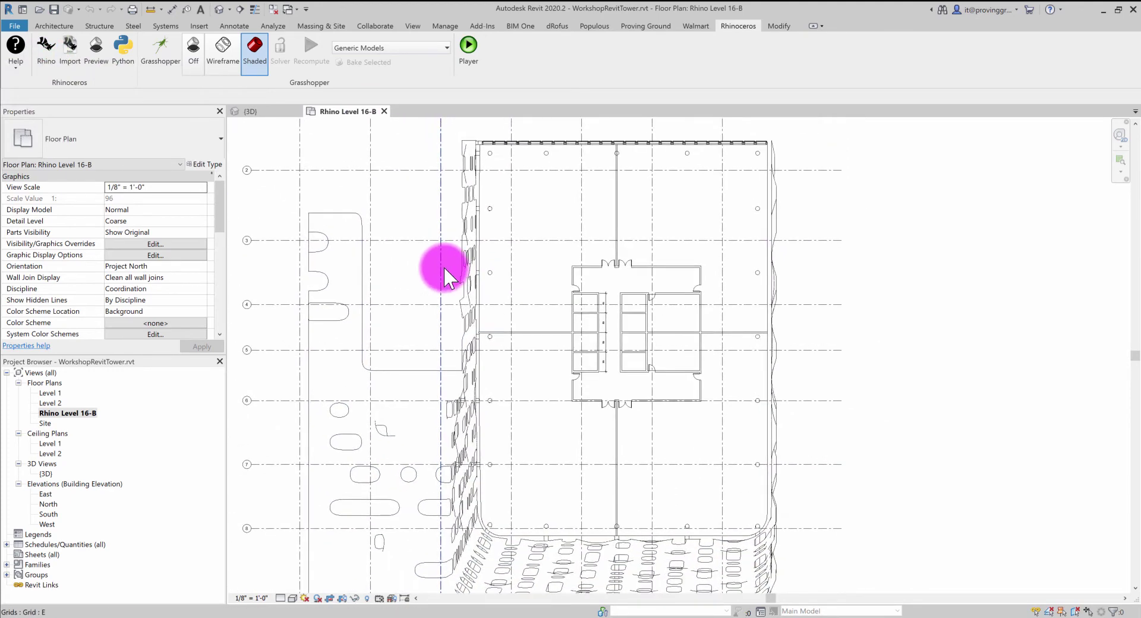
pyautogui.scroll(-1, 443, 265)
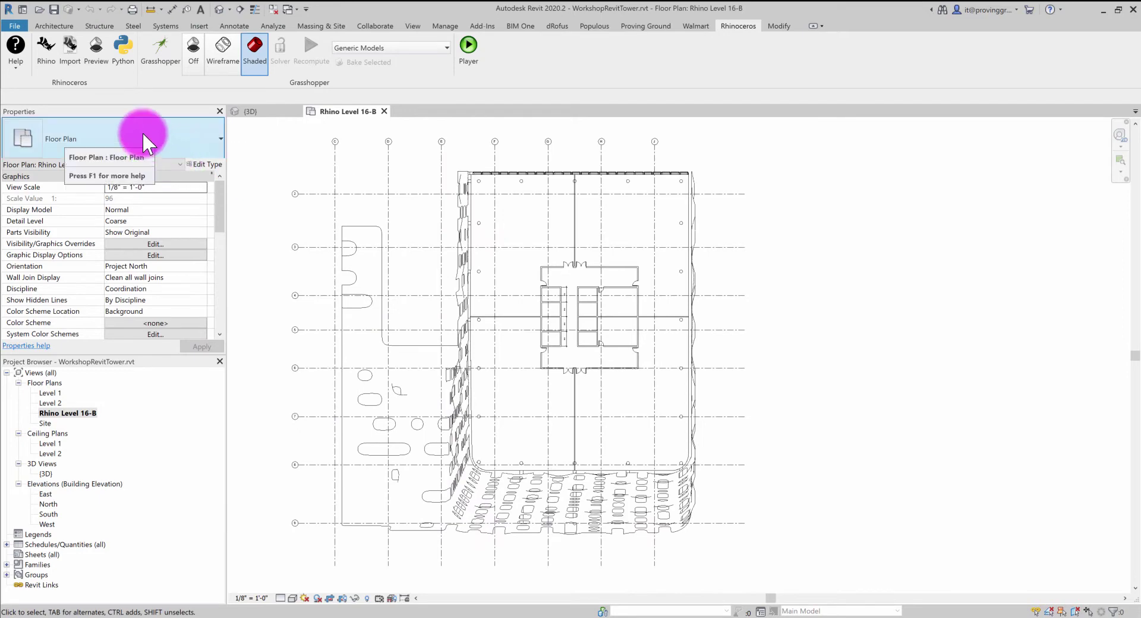
pyautogui.click(51, 49)
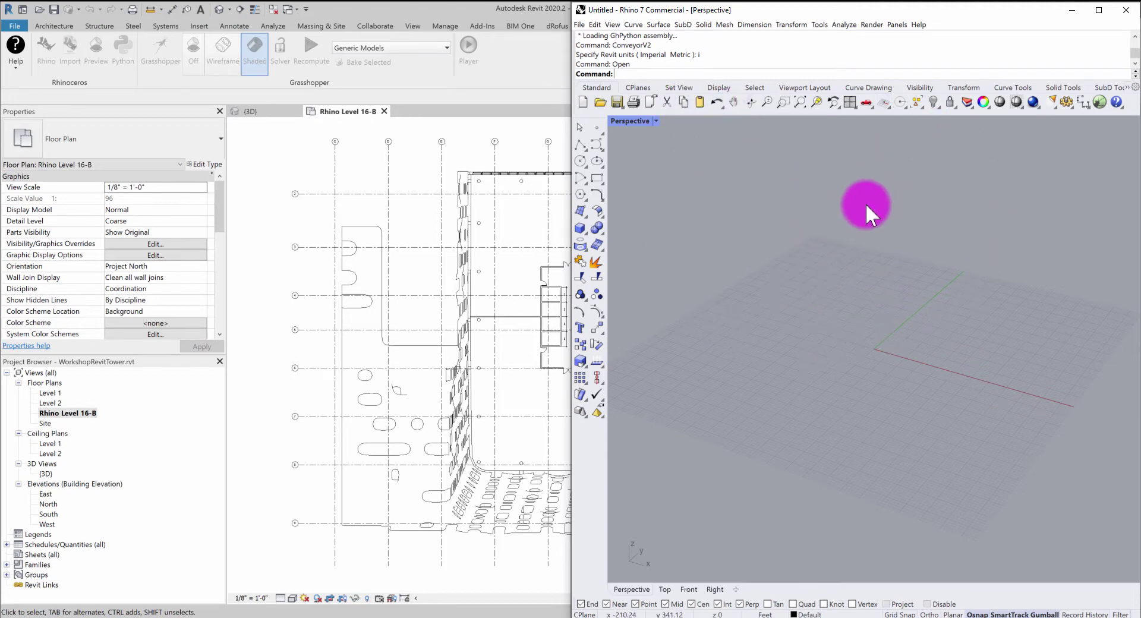
# Open WorkshopTower-Conveyor.3dm without saving Untitled, then orbit the tower in Perspective.
pyautogui.click(582, 23)
pyautogui.click(589, 45)
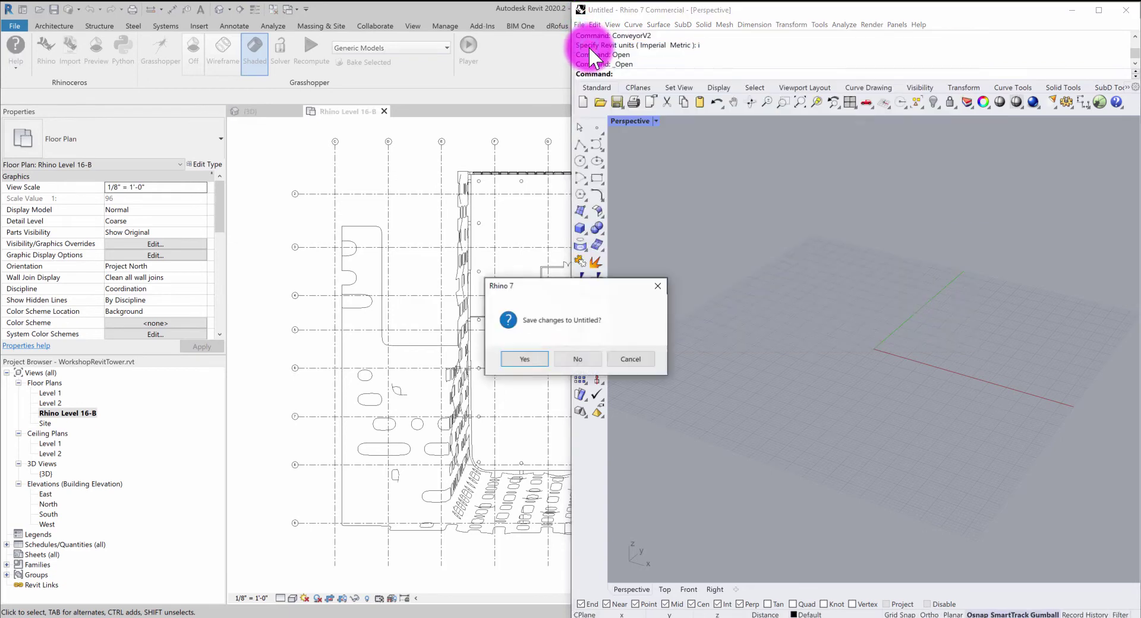
pyautogui.click(577, 358)
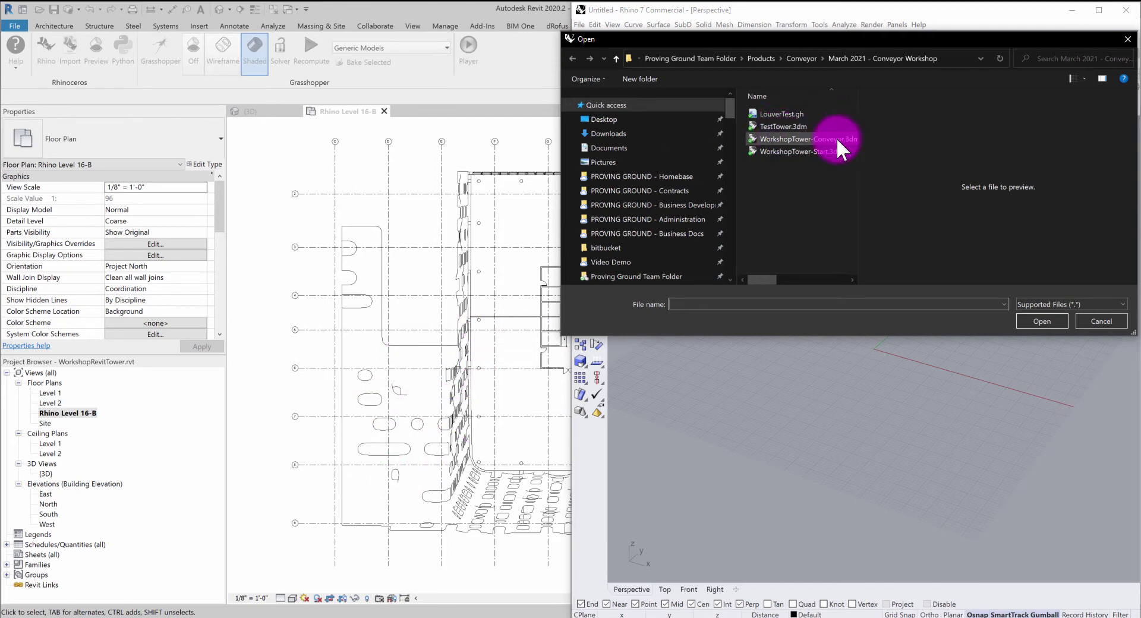
pyautogui.click(813, 138)
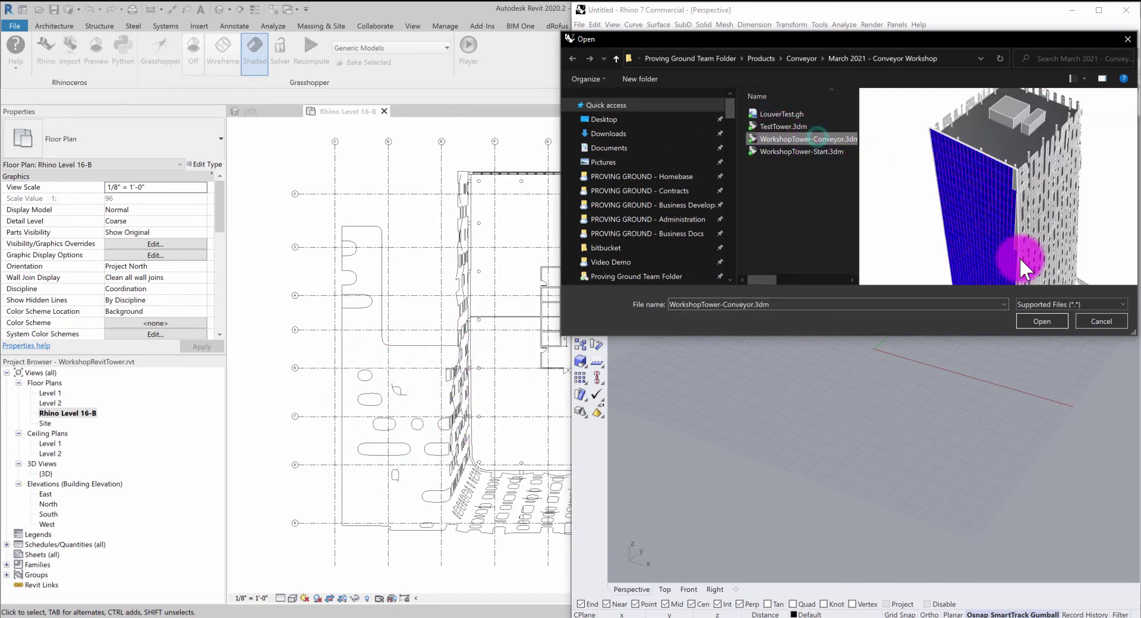
pyautogui.click(1044, 321)
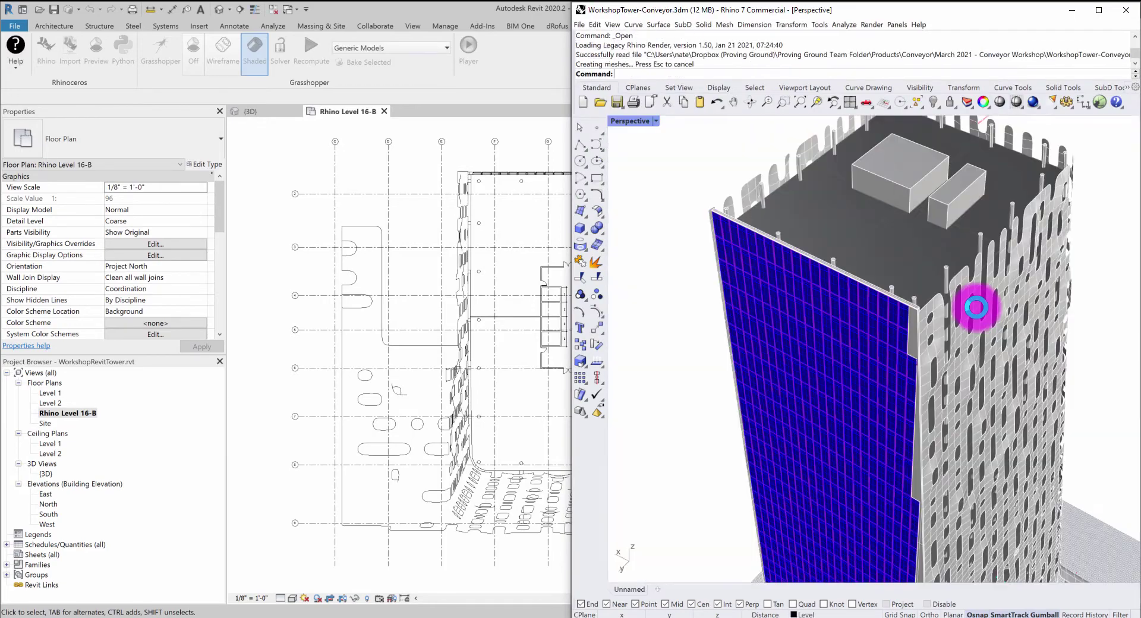
pyautogui.moveTo(842, 287); pyautogui.dragTo(879, 326, button='right')
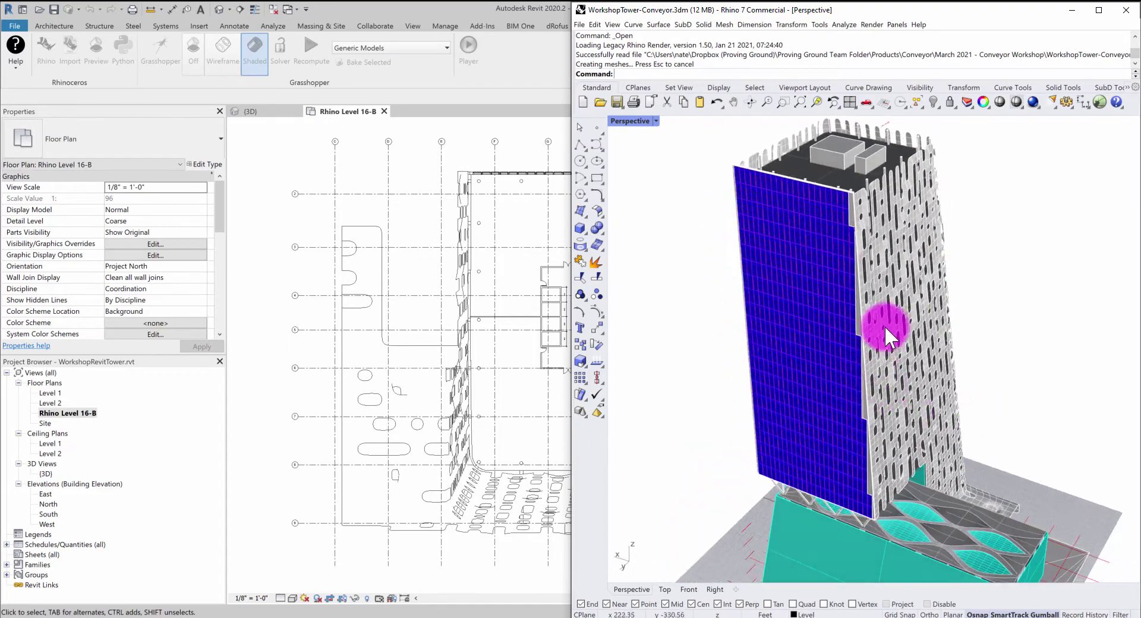
pyautogui.moveTo(974, 369)
pyautogui.mouseDown(button='right')
pyautogui.moveTo(874, 390)
pyautogui.moveTo(991, 377)
pyautogui.moveTo(963, 376)
pyautogui.mouseUp(button='right')
# Snap Revit to the left half of the screen and re-centre the Level 16-B plan.
pyautogui.click(507, 384)
pyautogui.moveTo(490, 362); pyautogui.dragTo(420, 323, button='middle')
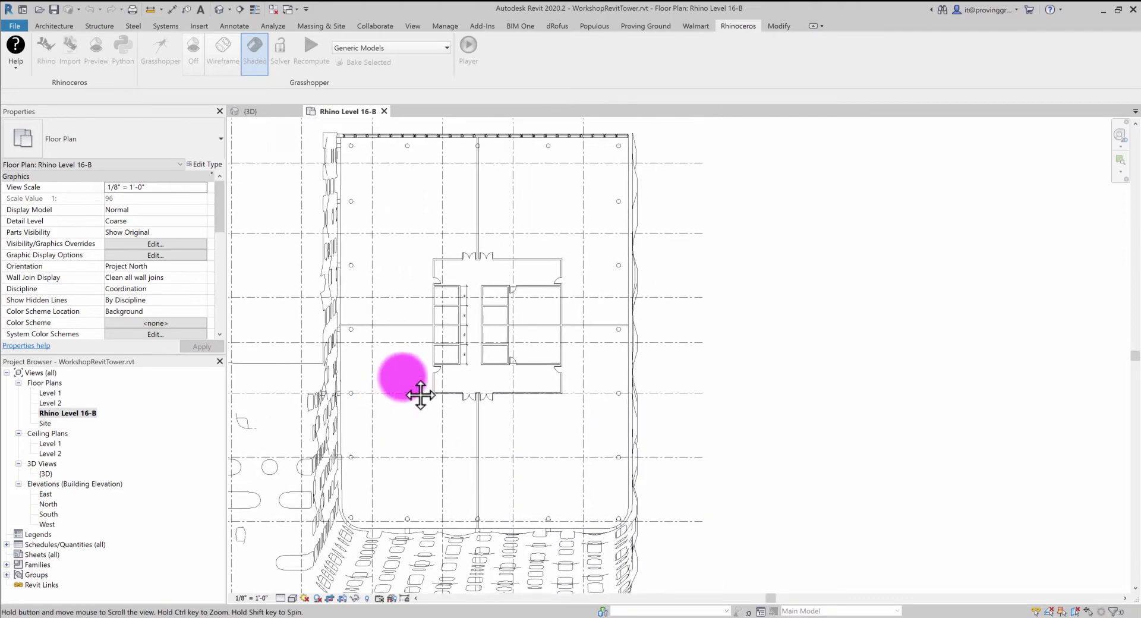
pyautogui.scroll(-2, 454, 357)
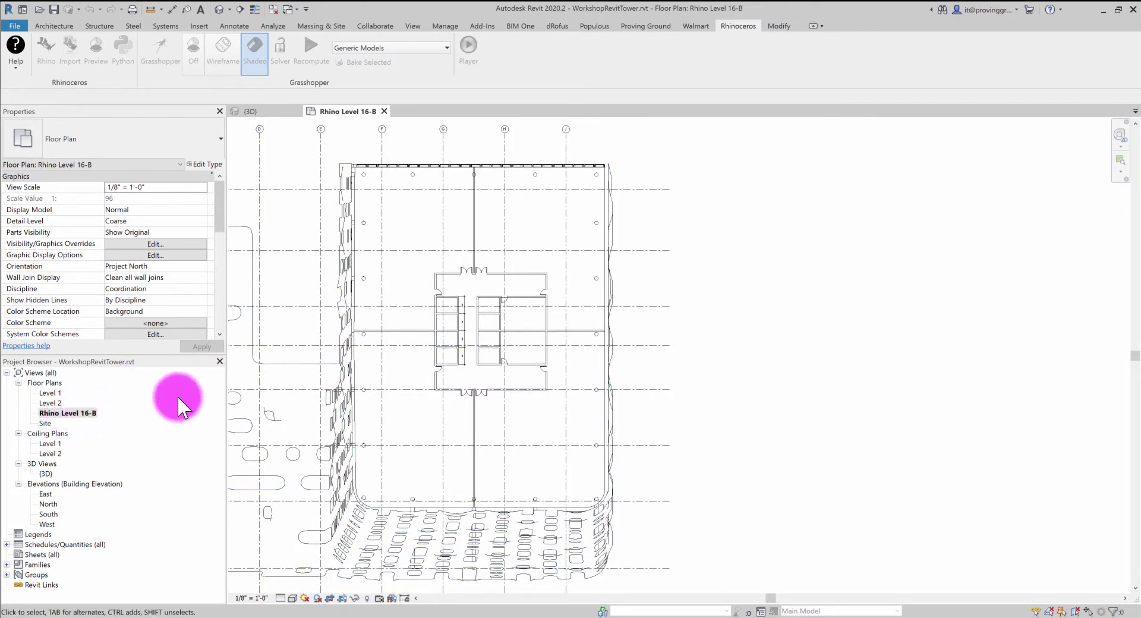
pyautogui.press('super+Left')
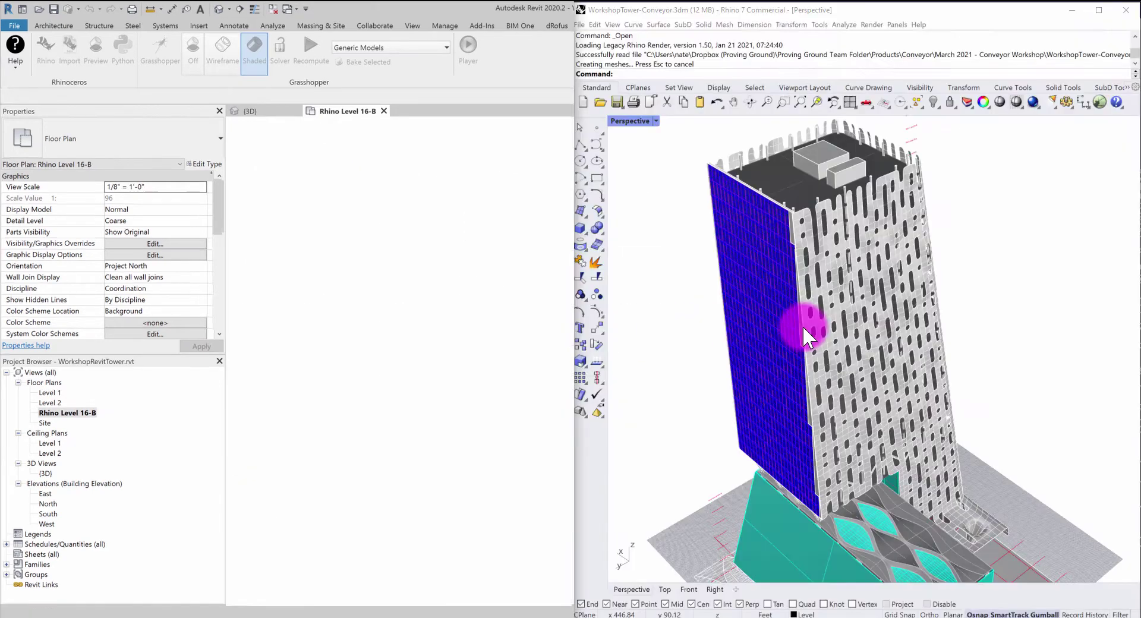
pyautogui.scroll(1, 483, 302)
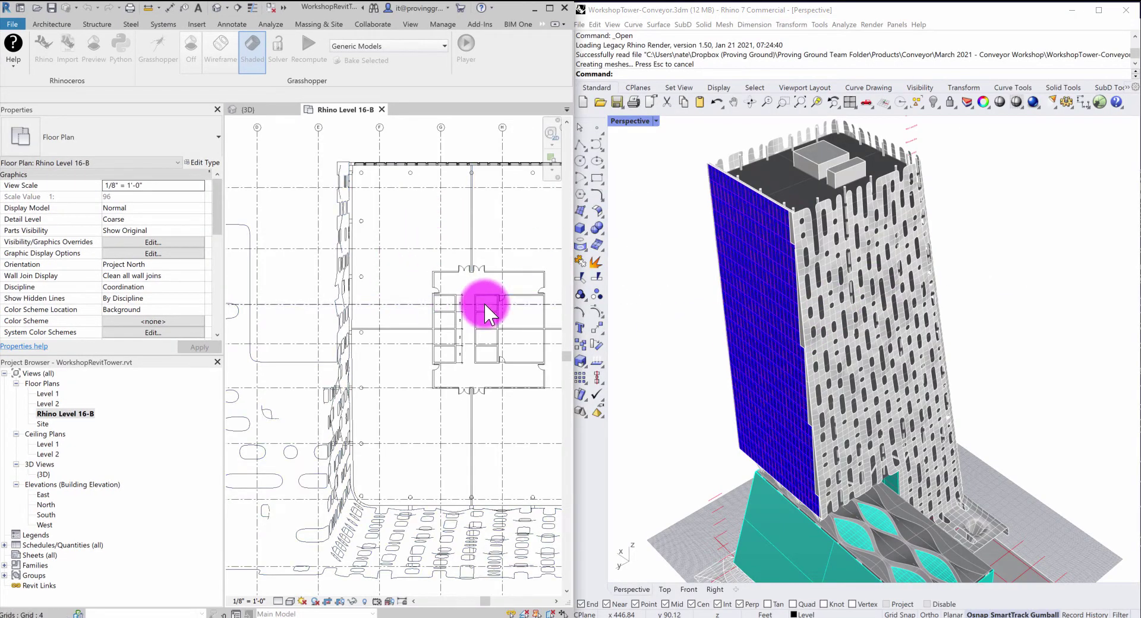
pyautogui.moveTo(483, 302); pyautogui.dragTo(420, 300, button='middle')
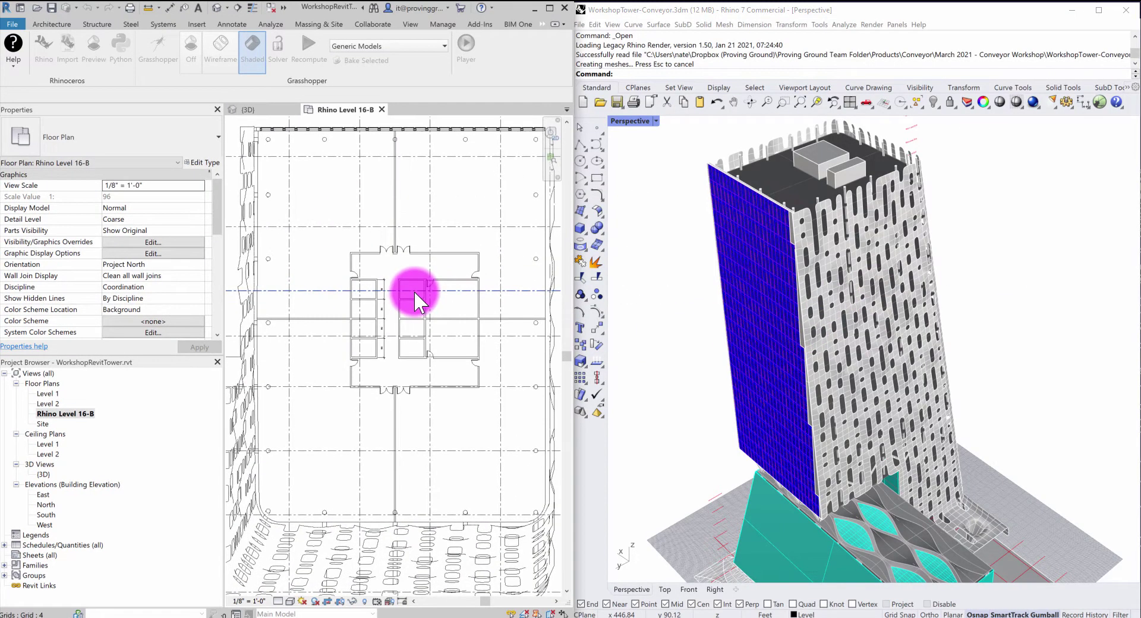
# Show all four Rhino viewports and add a clipping plane with ClippingPlane.
pyautogui.click(680, 376)
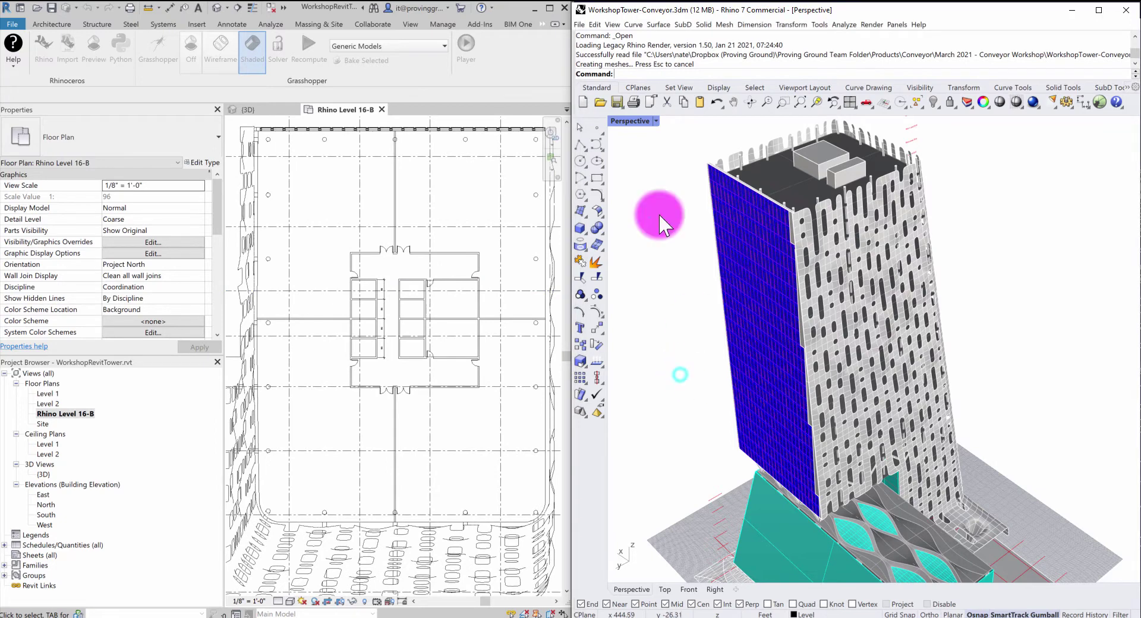
pyautogui.doubleClick(631, 122)
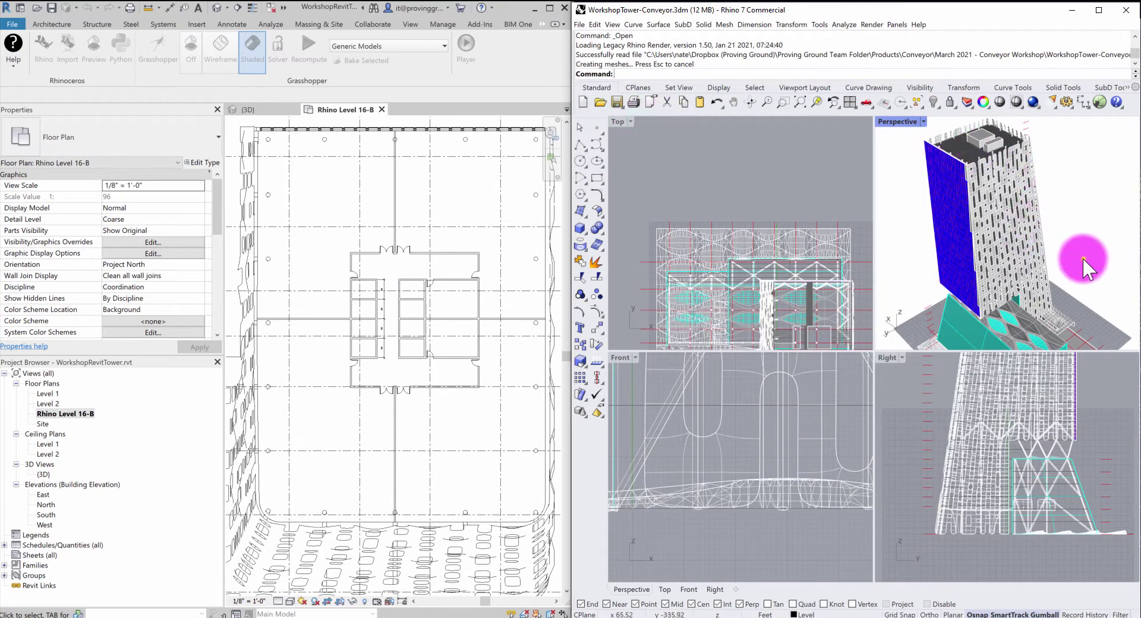
pyautogui.moveTo(1082, 257); pyautogui.dragTo(1076, 272, button='right')
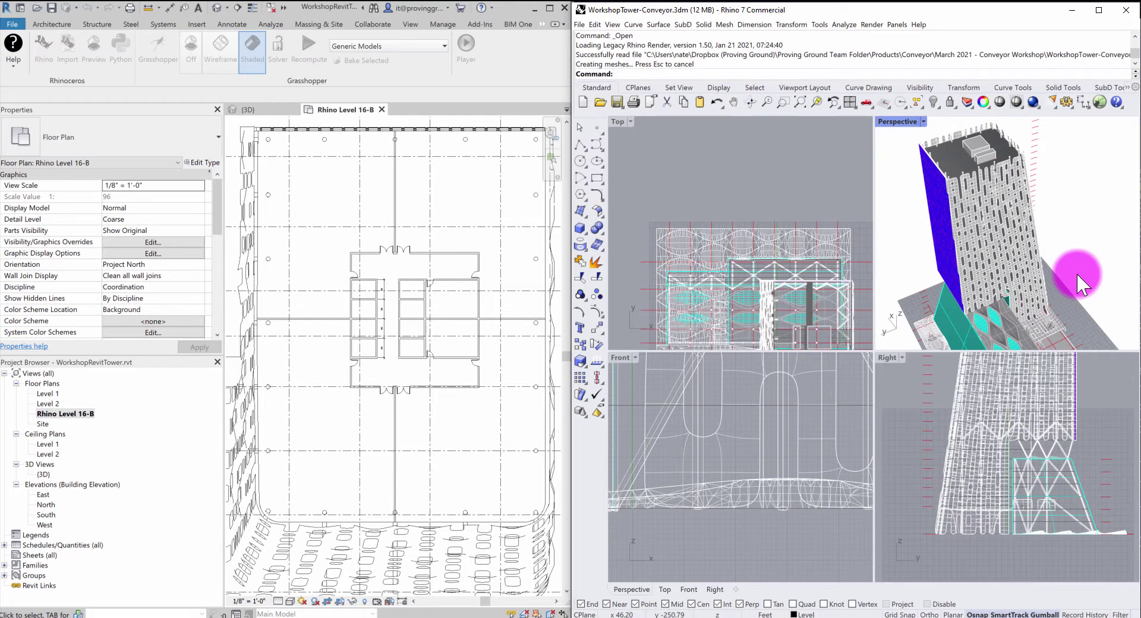
pyautogui.write('ClippingPlane')
pyautogui.press('Return')
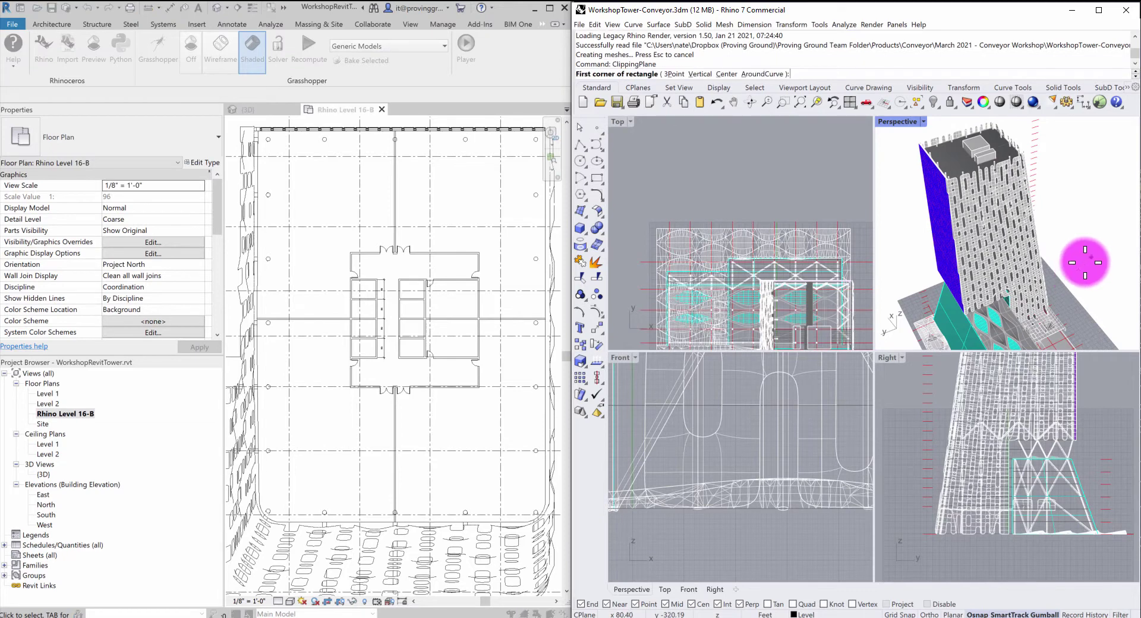
pyautogui.click(1070, 289)
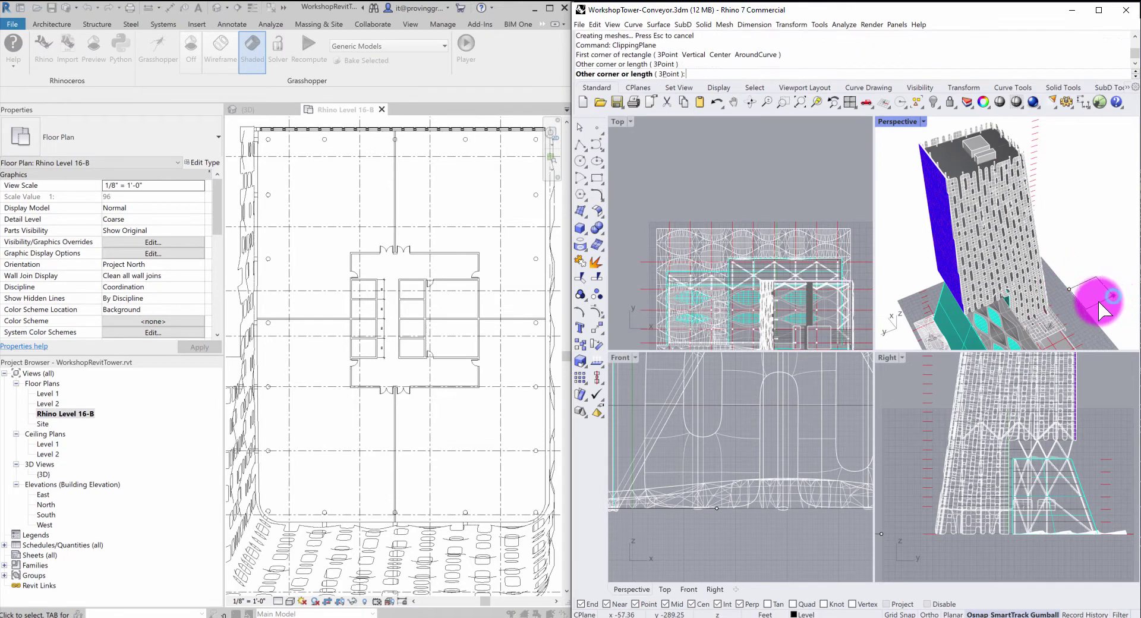
pyautogui.click(1100, 303)
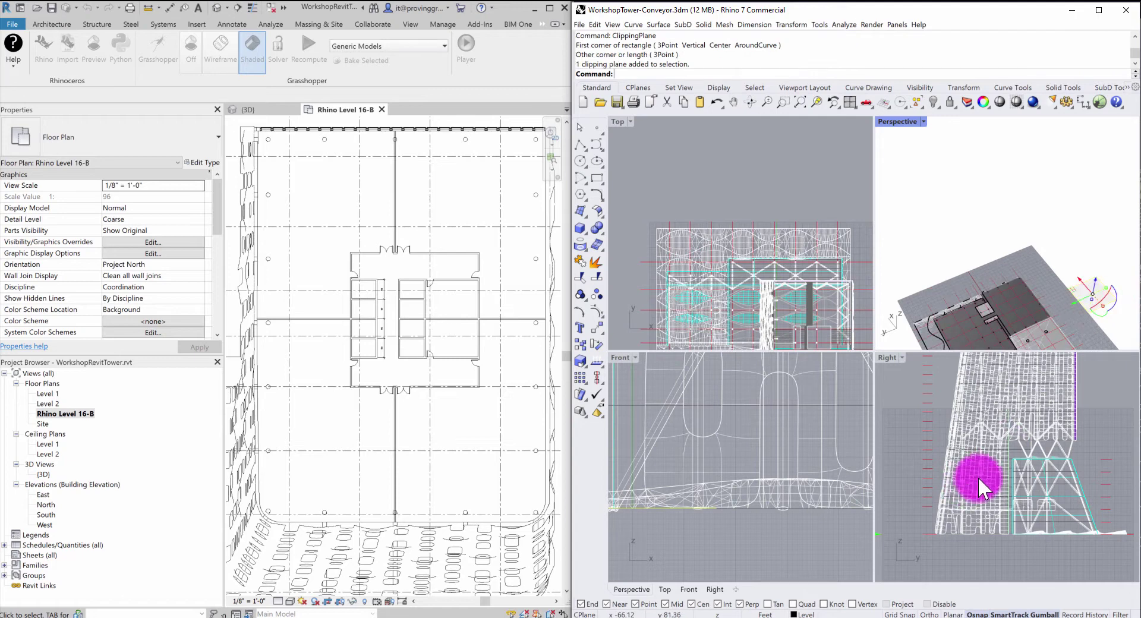
# In the maximized Right view, raise the clipping plane to just above Level 16-B.
pyautogui.click(888, 356)
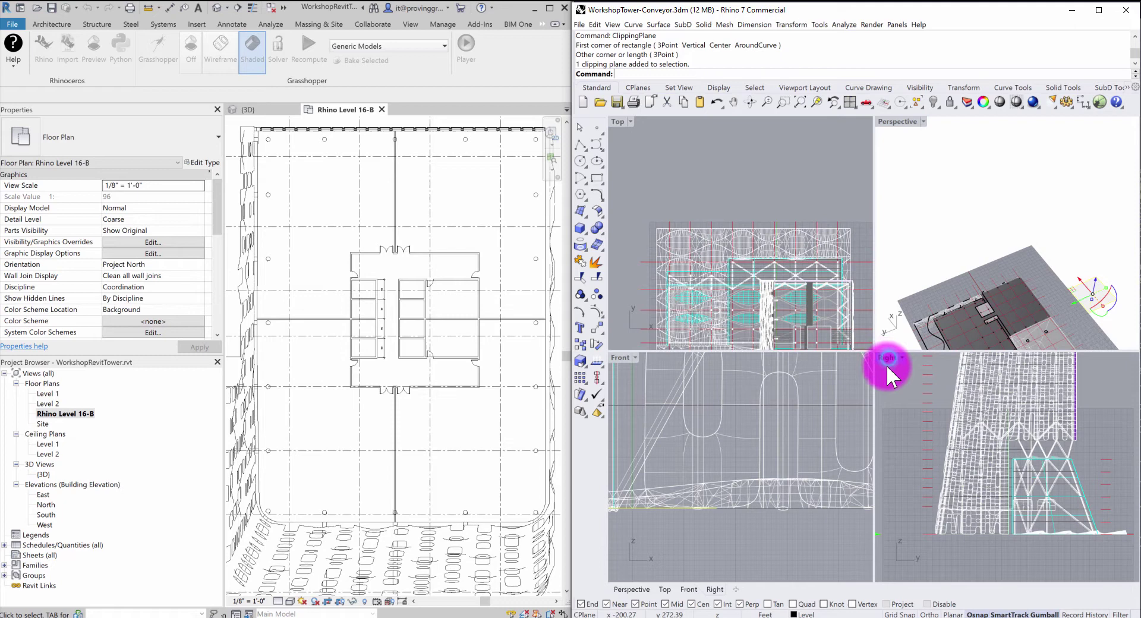
pyautogui.scroll(-5, 918, 385)
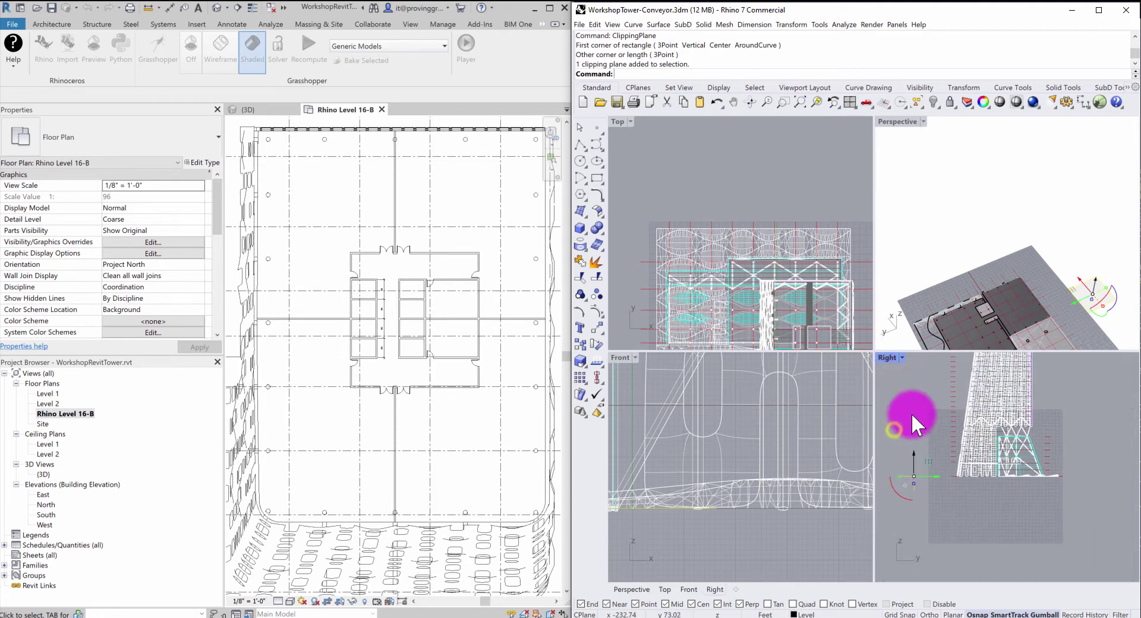
pyautogui.doubleClick(889, 360)
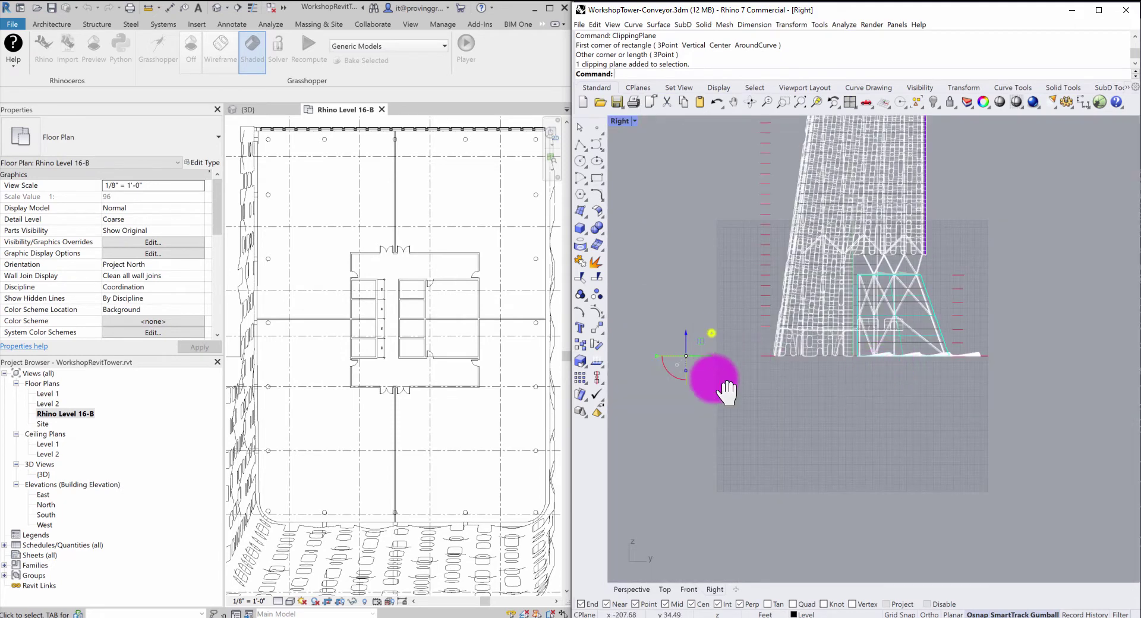
pyautogui.moveTo(719, 380); pyautogui.dragTo(687, 465, button='right')
pyautogui.moveTo(687, 468); pyautogui.dragTo(688, 351)
pyautogui.scroll(5, 708, 364)
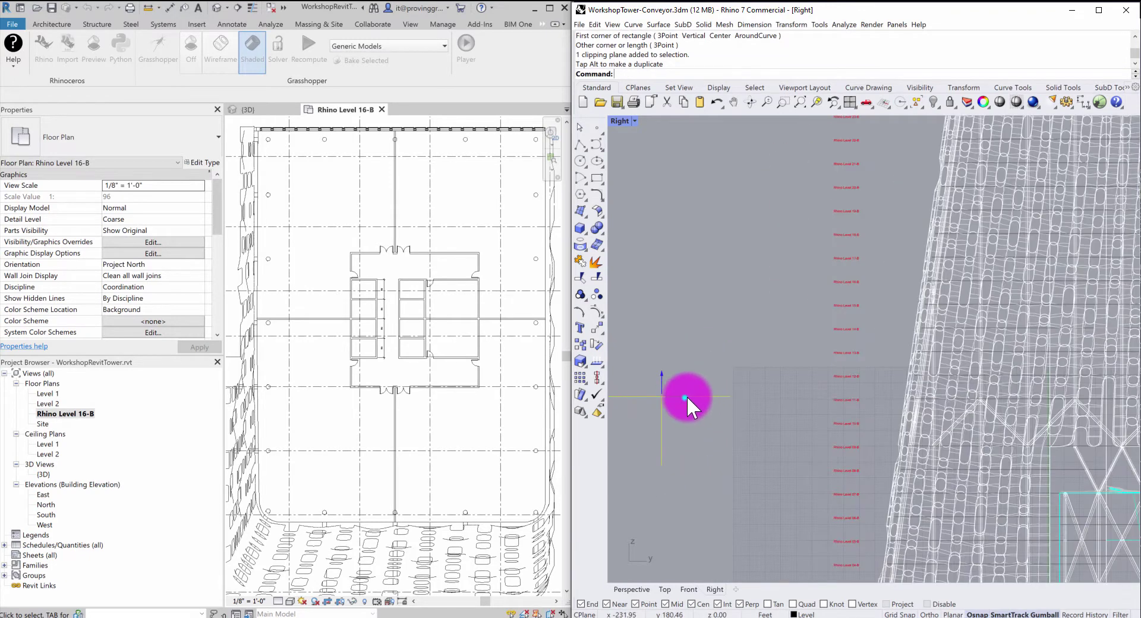
pyautogui.moveTo(687, 396); pyautogui.dragTo(785, 394)
pyautogui.scroll(4, 841, 377)
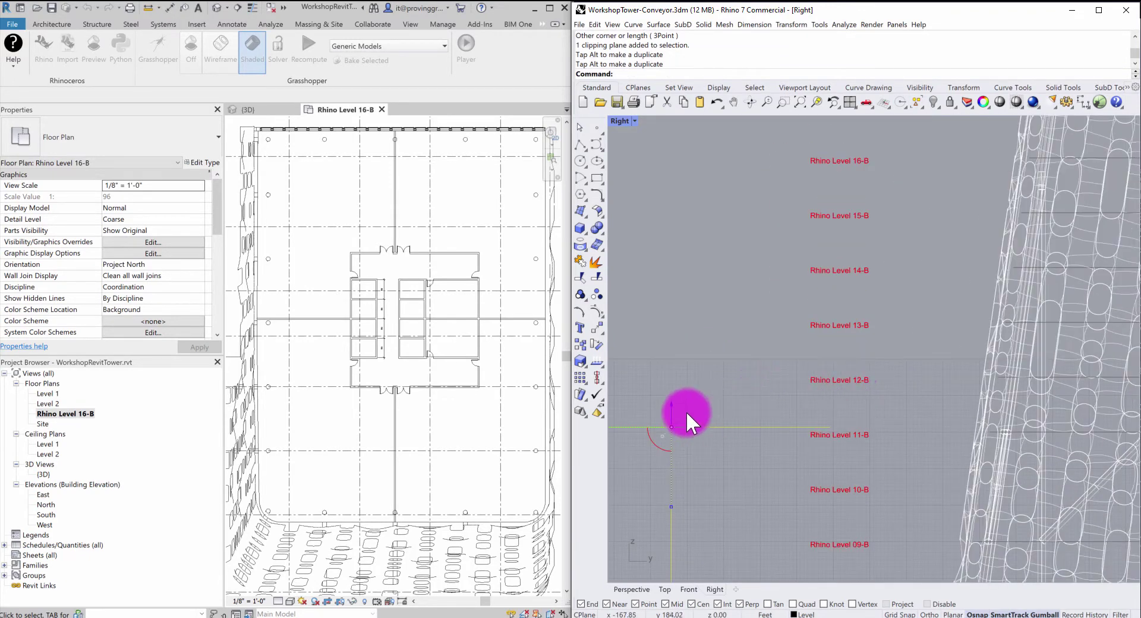
pyautogui.moveTo(670, 410); pyautogui.dragTo(688, 125)
pyautogui.moveTo(743, 203); pyautogui.dragTo(669, 326, button='right')
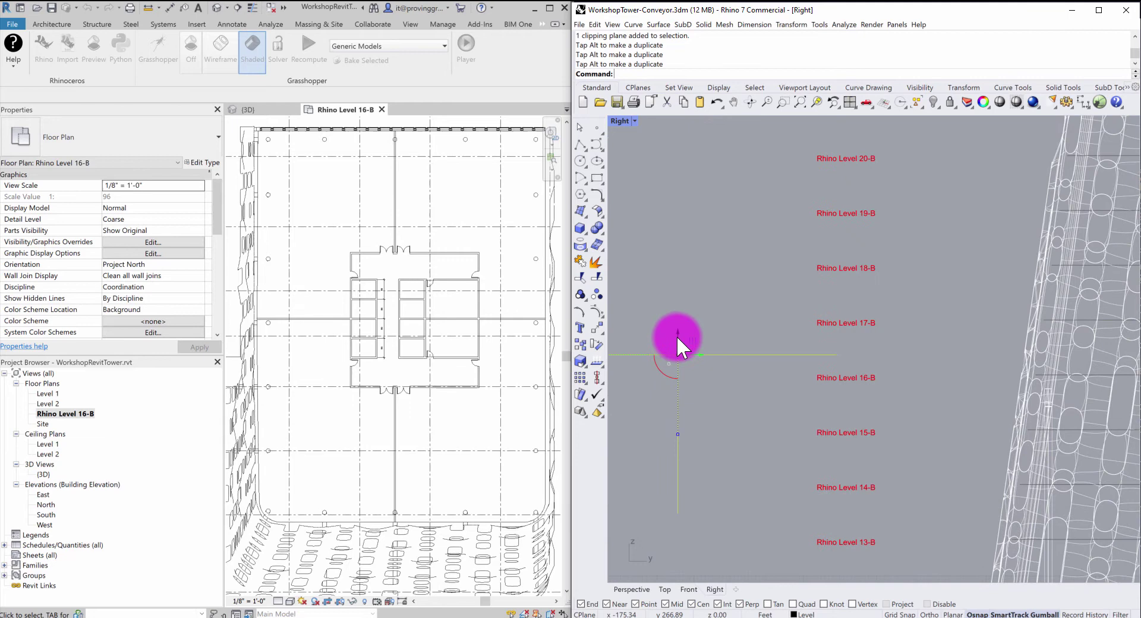
pyautogui.moveTo(677, 328); pyautogui.dragTo(679, 315)
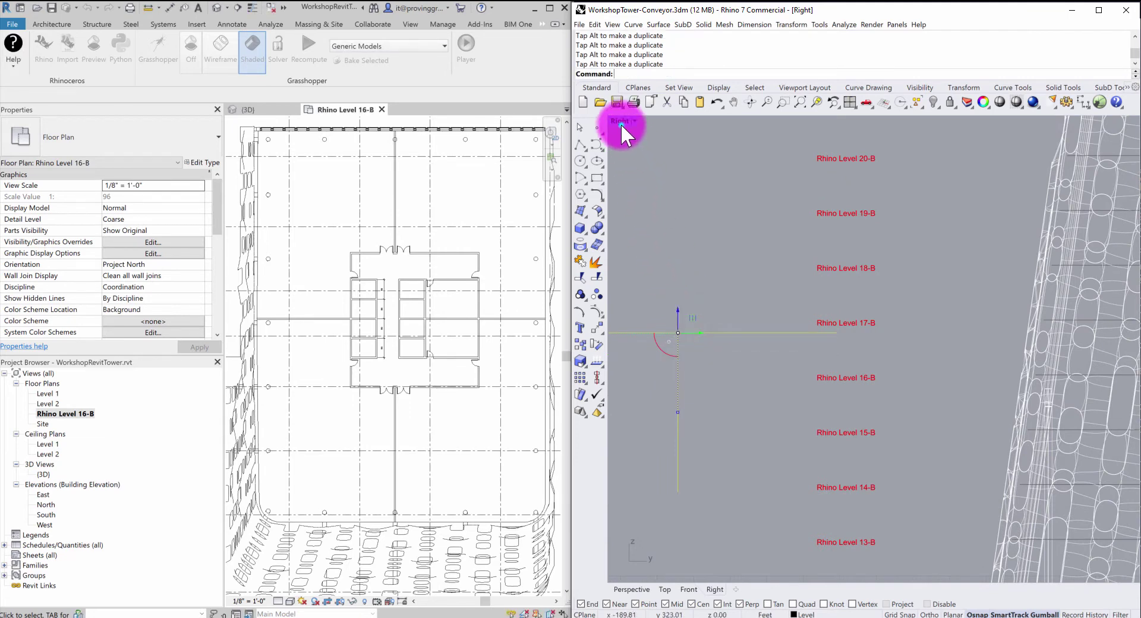
# Maximize the Perspective view and frame the tower clipped at level 16.
pyautogui.doubleClick(620, 123)
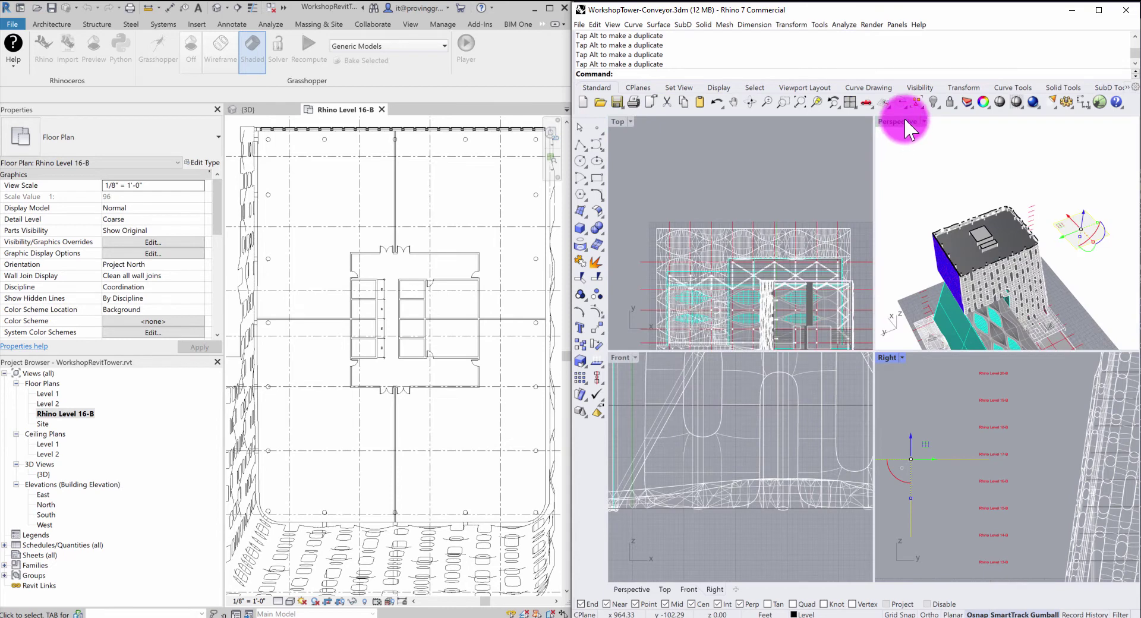
pyautogui.doubleClick(897, 122)
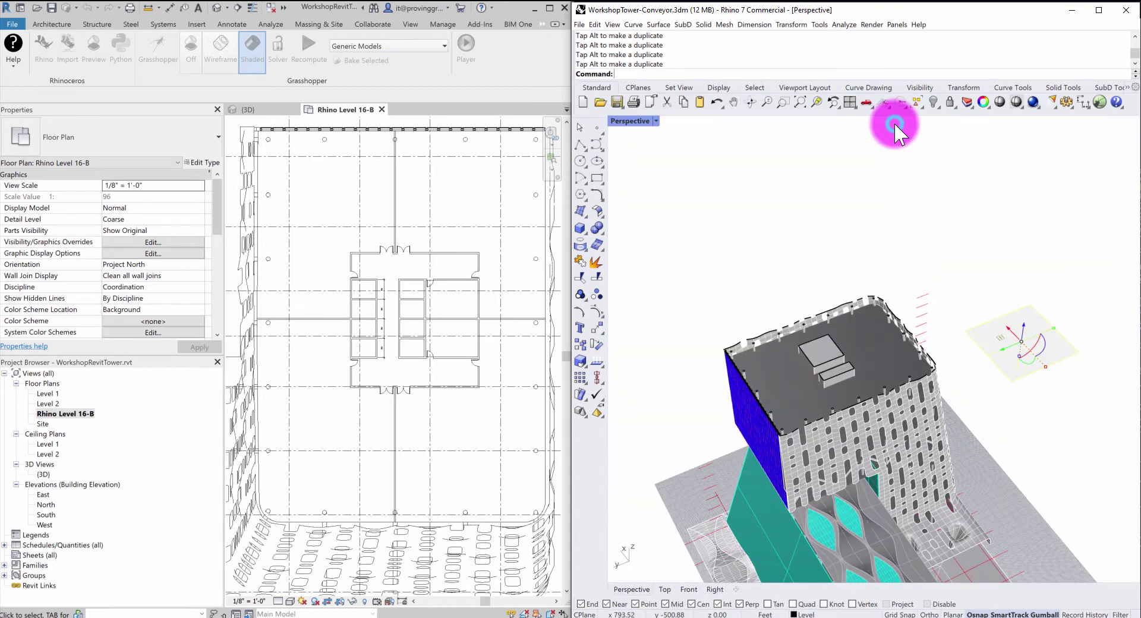
pyautogui.scroll(3, 832, 287)
pyautogui.scroll(2, 981, 318)
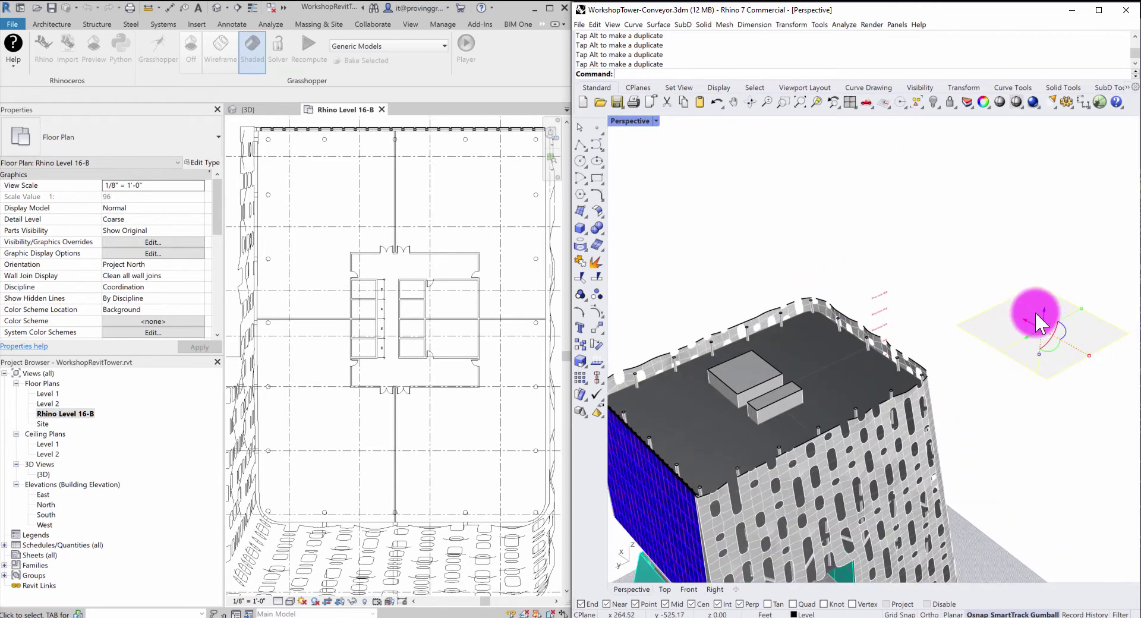
pyautogui.moveTo(1040, 324); pyautogui.dragTo(1048, 310)
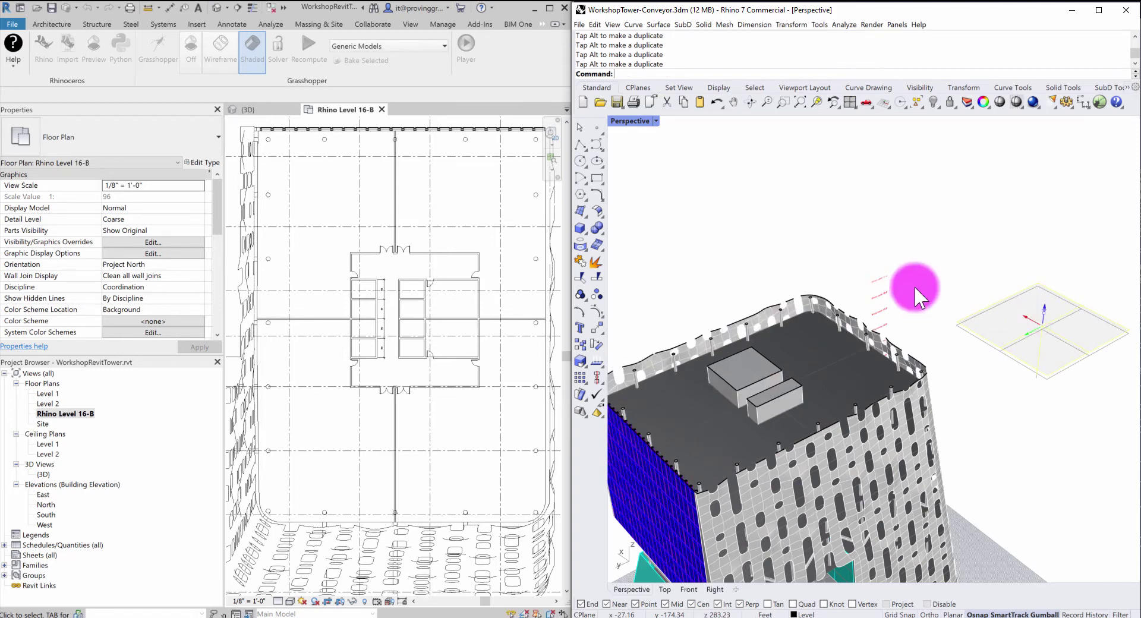
pyautogui.scroll(6, 904, 285)
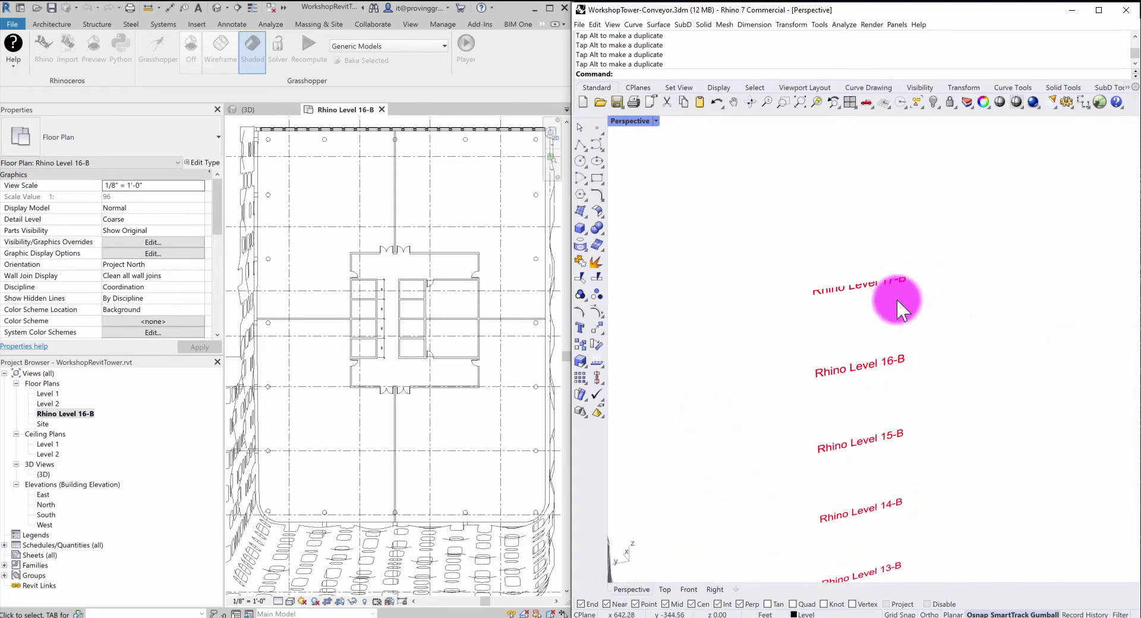
pyautogui.scroll(-2, 897, 298)
pyautogui.scroll(2, 891, 301)
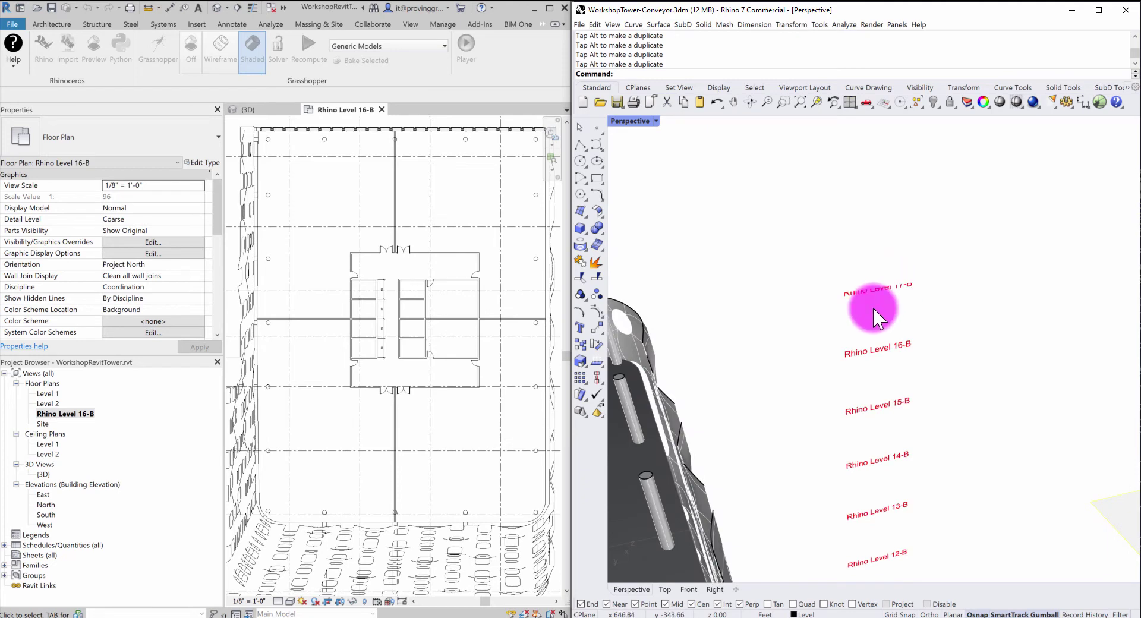
pyautogui.scroll(-6, 872, 341)
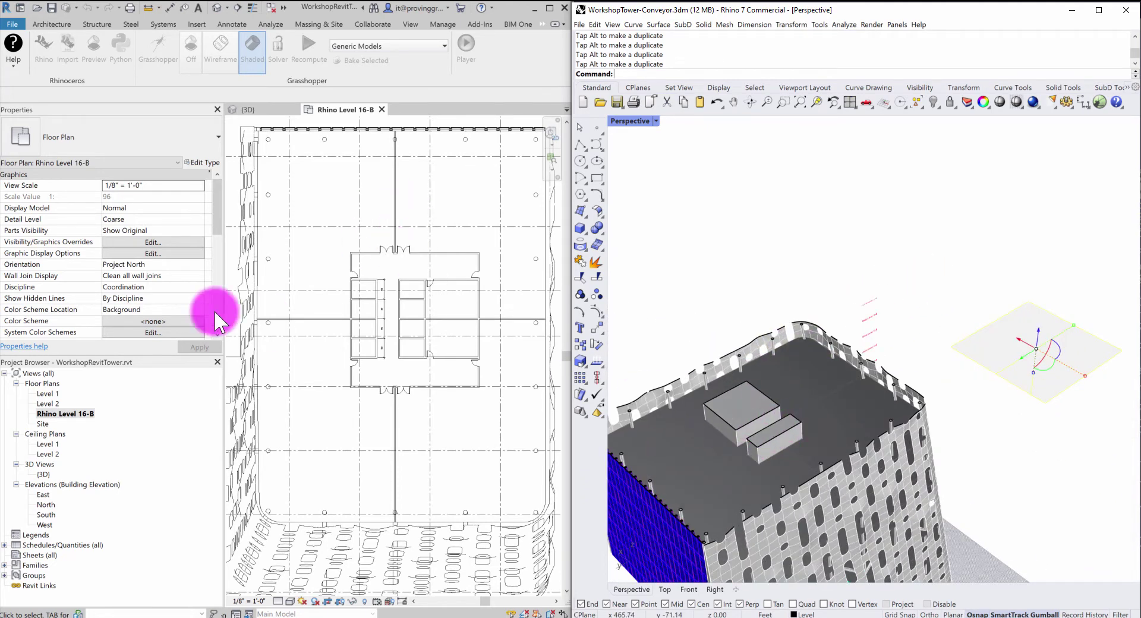
pyautogui.keyDown('shift'); pyautogui.moveTo(751, 383); pyautogui.dragTo(683, 179, button='right'); pyautogui.keyUp('shift')
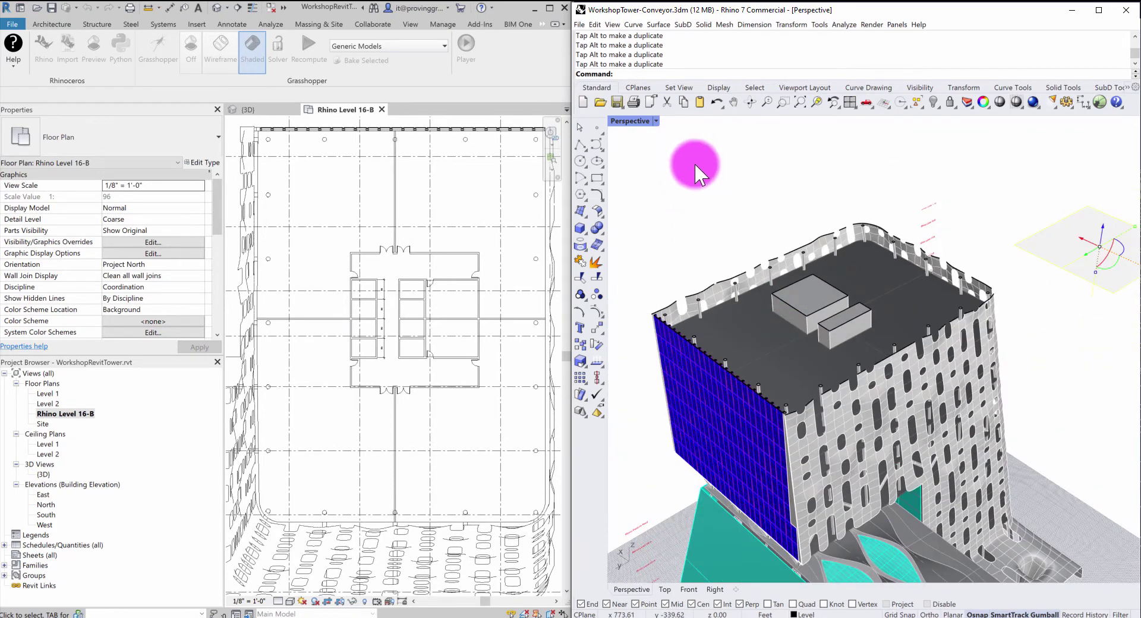
pyautogui.keyDown('shift'); pyautogui.moveTo(772, 234); pyautogui.dragTo(764, 209, button='right'); pyautogui.keyUp('shift')
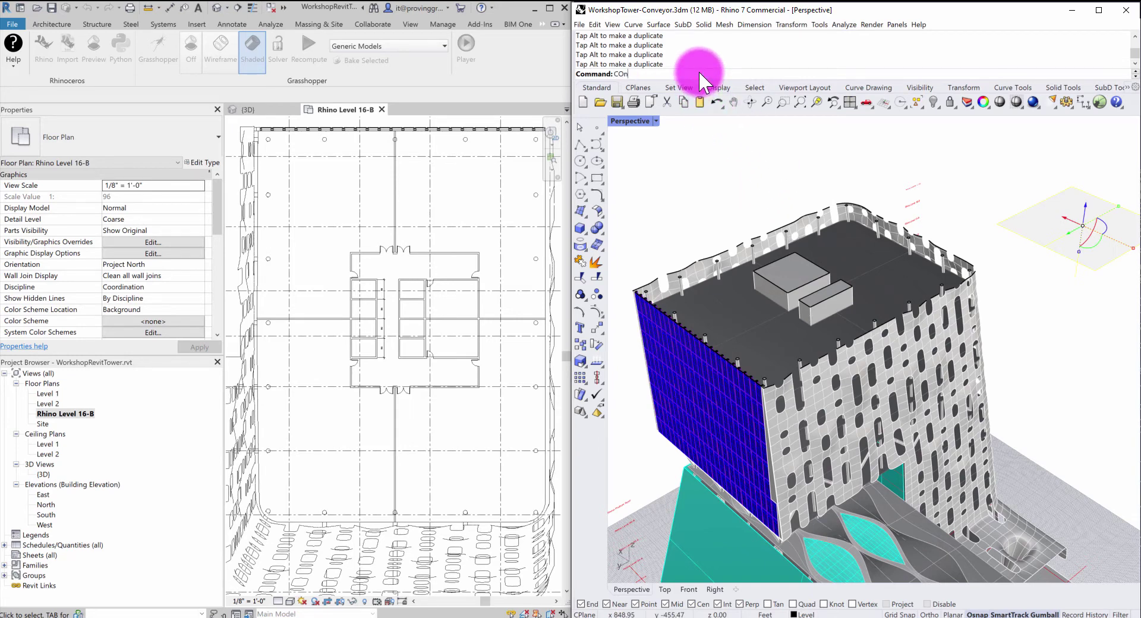
# Run ConveyorV2 with Imperial Revit units and dock the Conveyor panel at Rhino's right edge.
pyautogui.write('veyorV2')
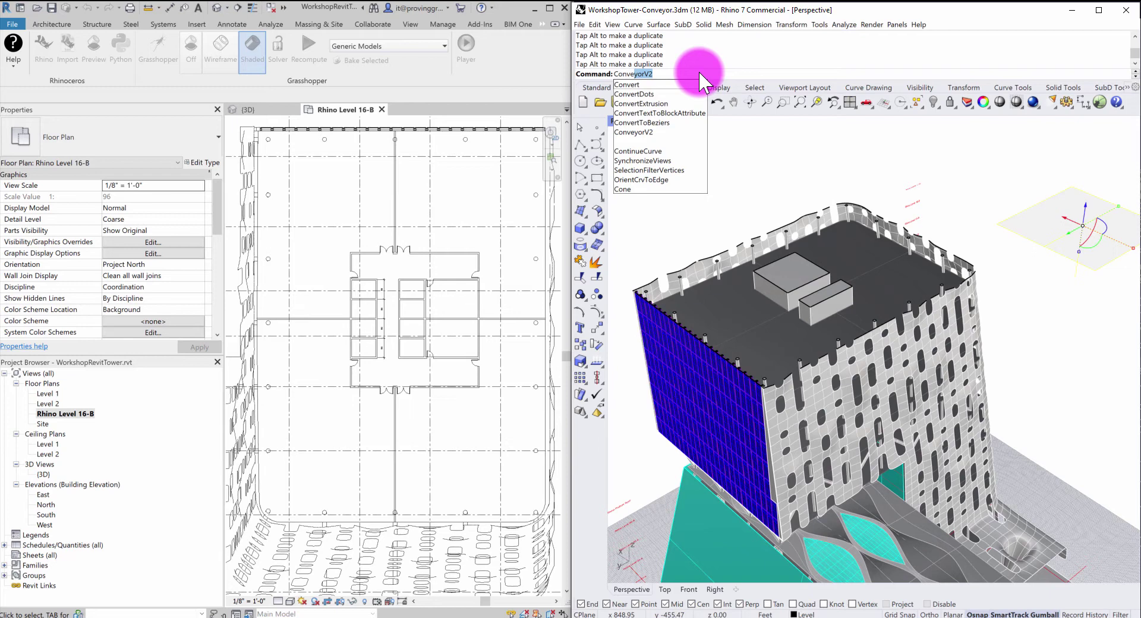
pyautogui.press('Return')
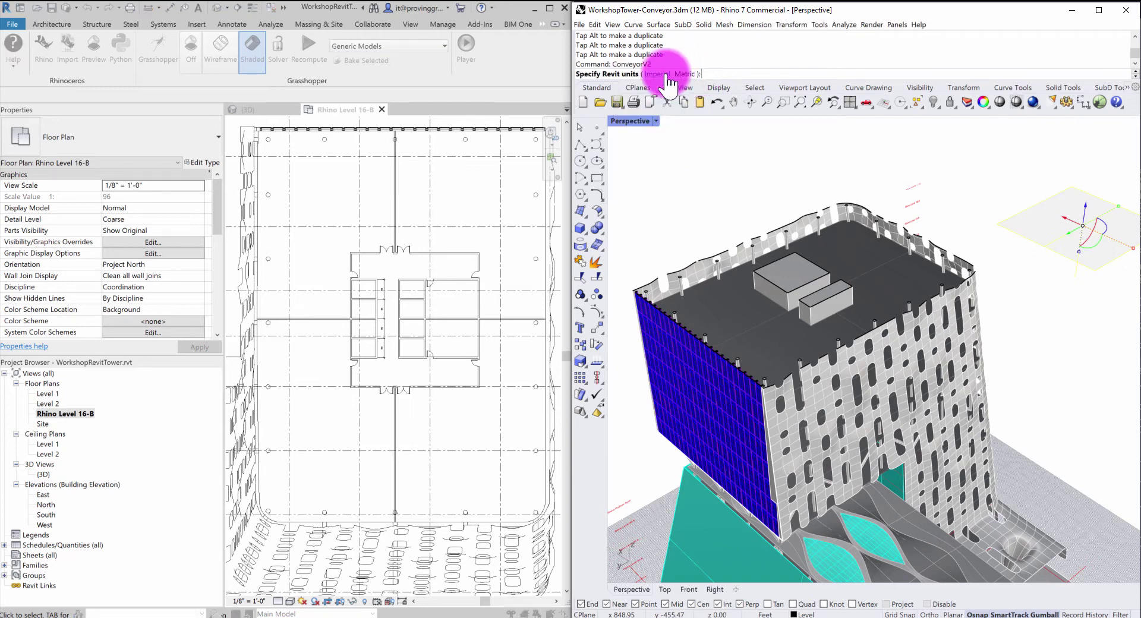
pyautogui.click(661, 74)
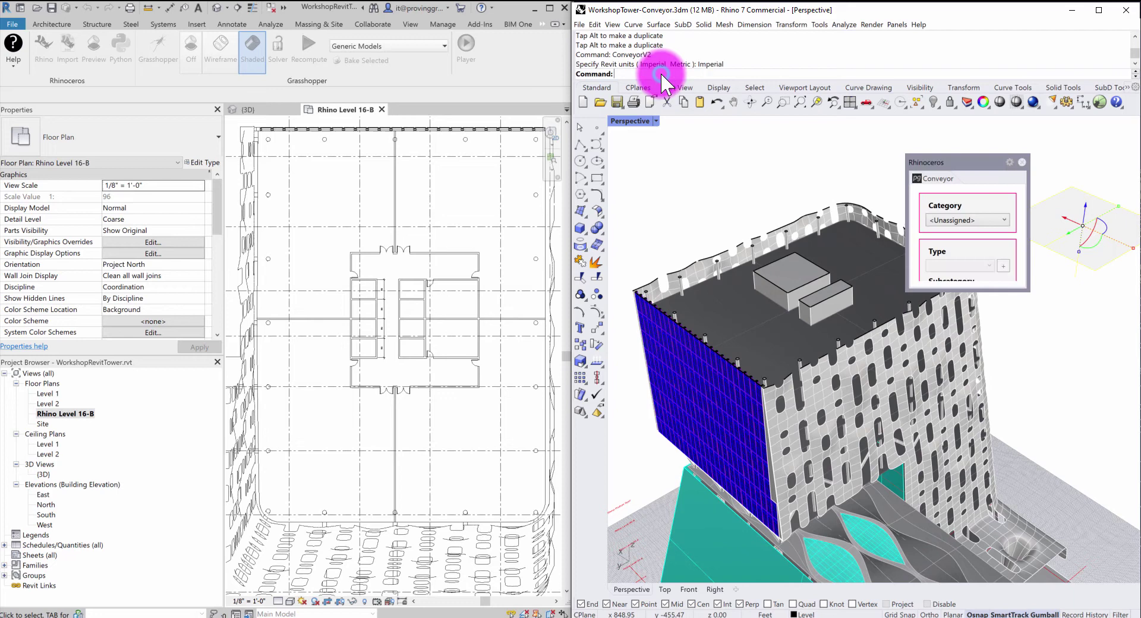
pyautogui.moveTo(928, 161); pyautogui.dragTo(1131, 191)
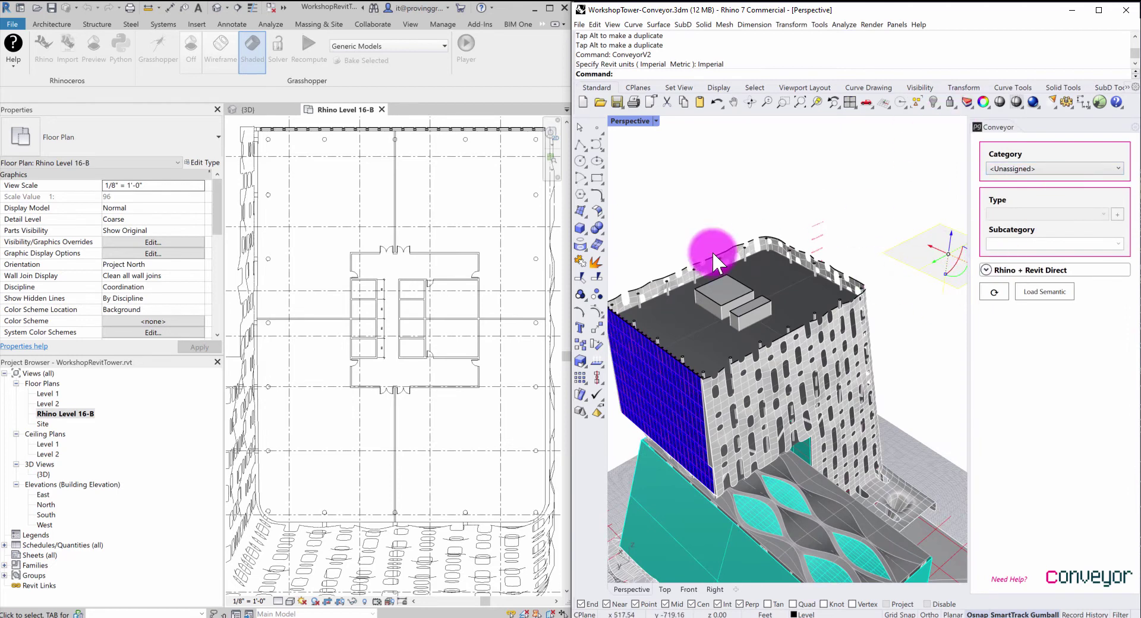
# Expand Conveyor's Rhino + Revit Direct options and start a Get from Revit request.
pyautogui.keyDown('shift'); pyautogui.moveTo(791, 205); pyautogui.dragTo(790, 190, button='right'); pyautogui.keyUp('shift')
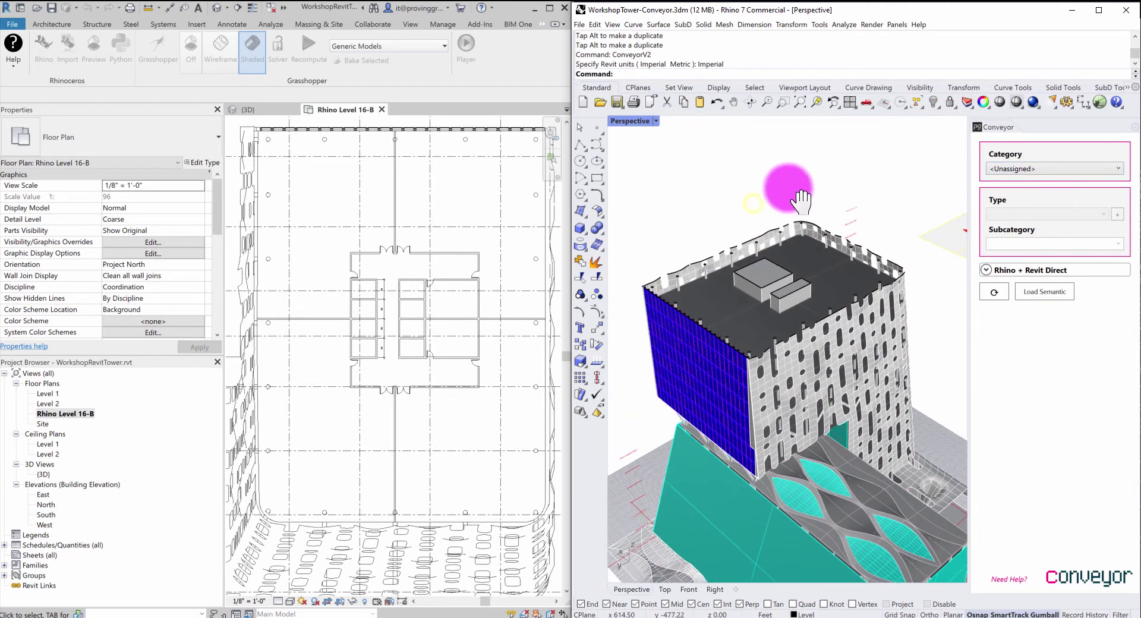
pyautogui.click(1019, 270)
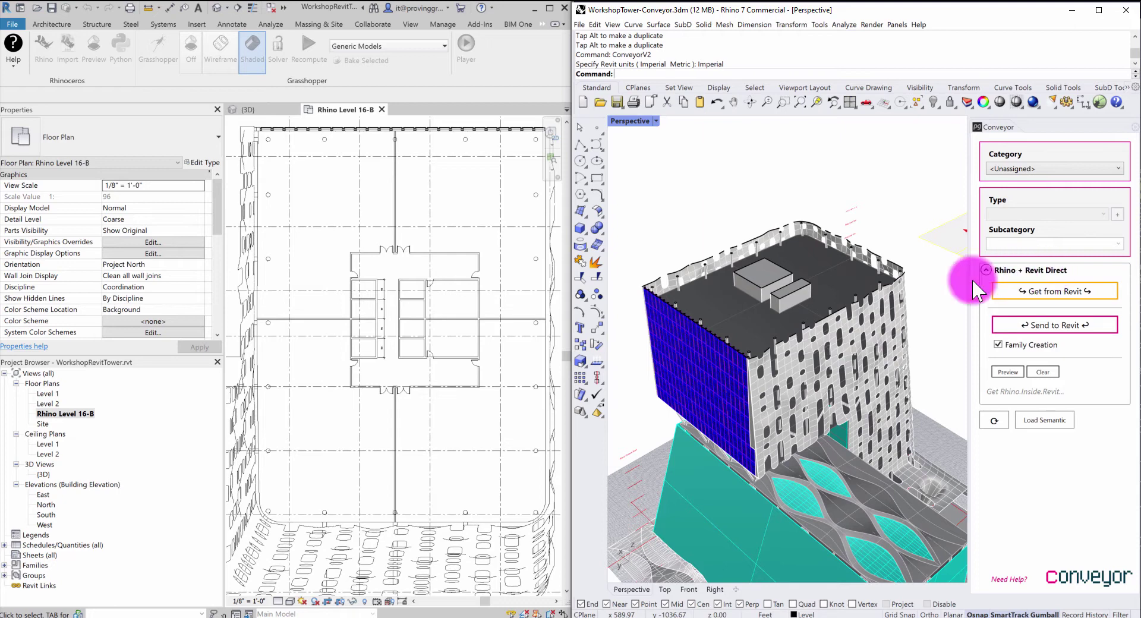
pyautogui.click(402, 237)
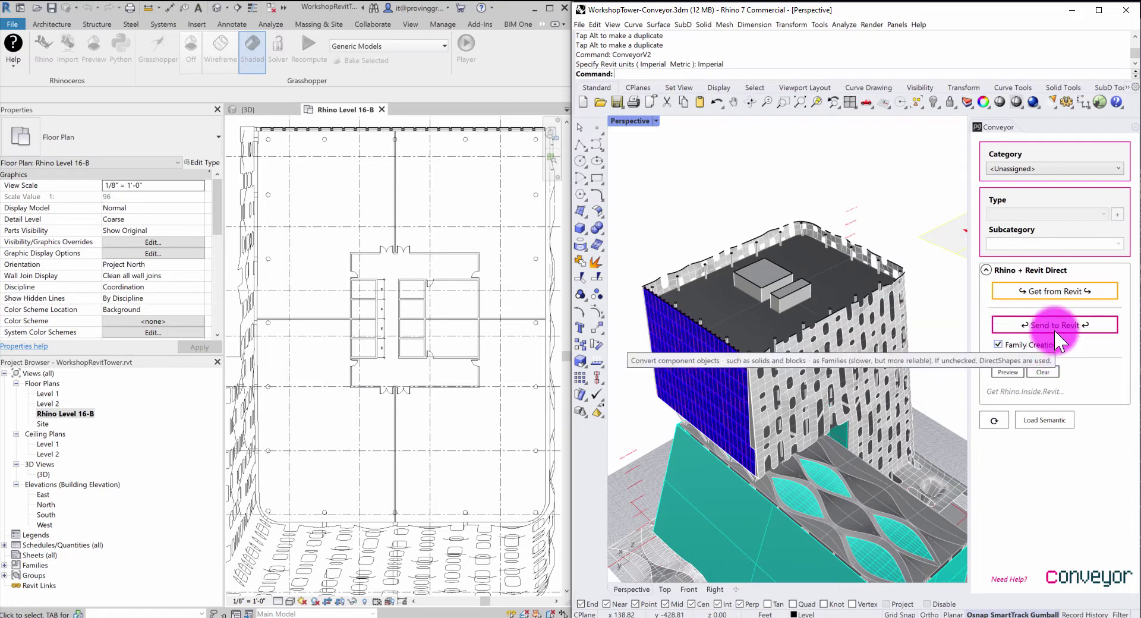
pyautogui.click(1044, 292)
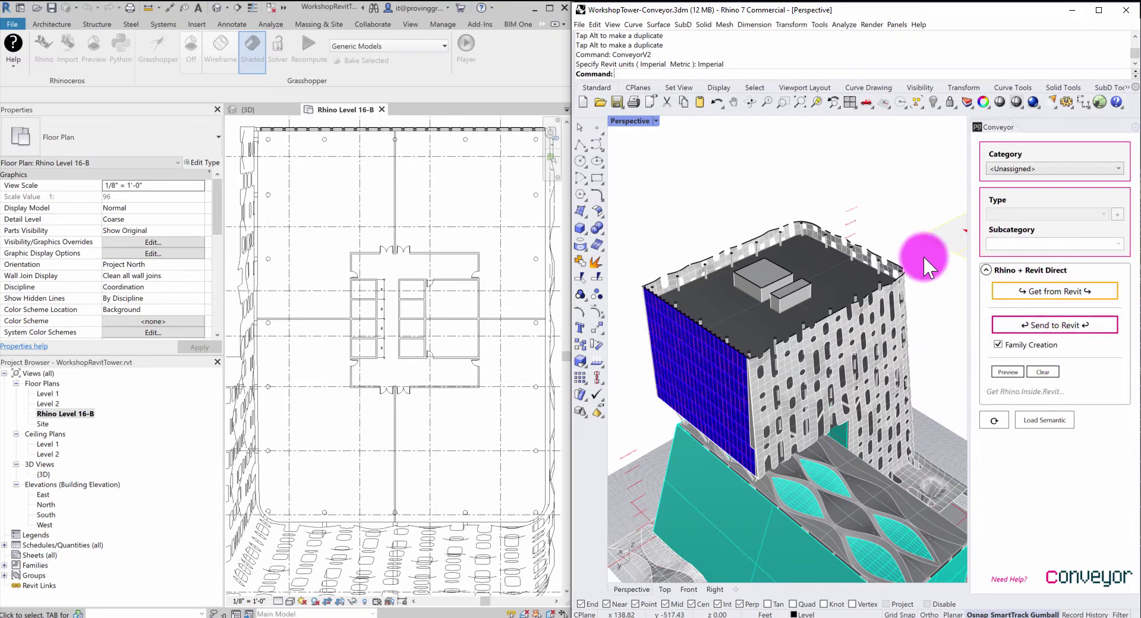
# Select a horizontal Generic 8" wall on Level 16-B and pull it into Rhino as meshes.
pyautogui.moveTo(879, 205); pyautogui.dragTo(844, 270, button='right')
pyautogui.click(357, 309)
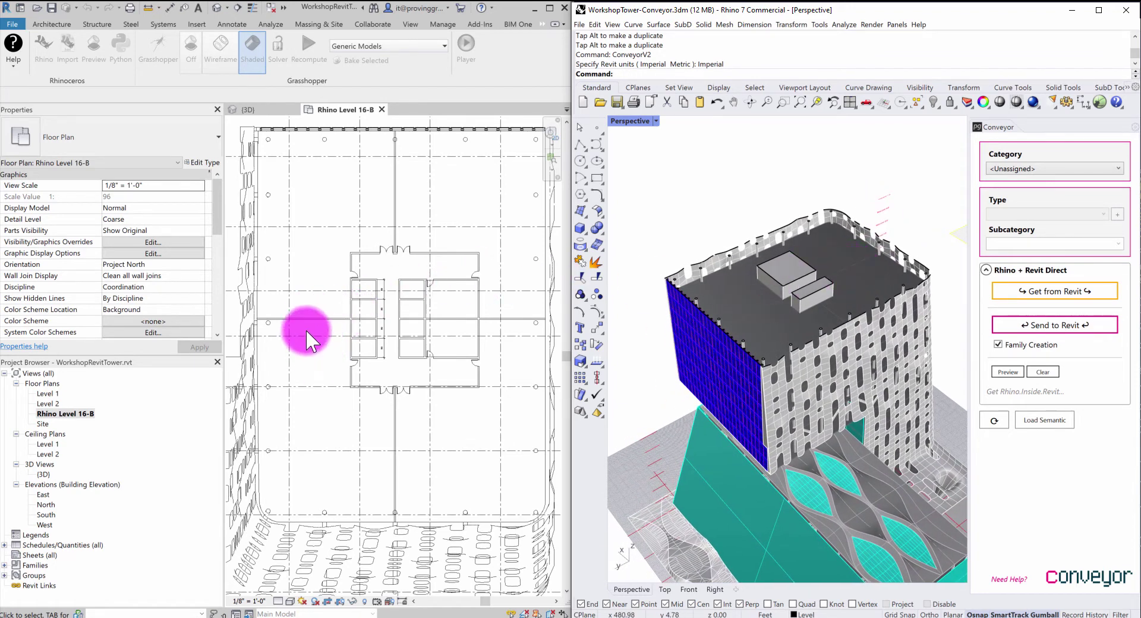
pyautogui.scroll(2, 312, 322)
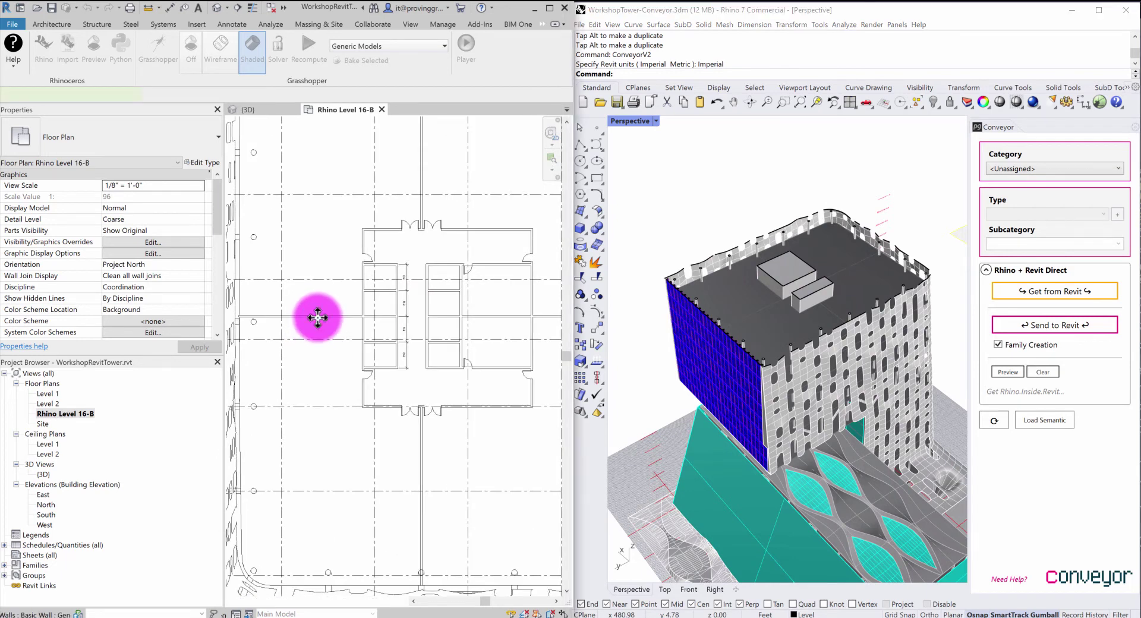
pyautogui.click(315, 316)
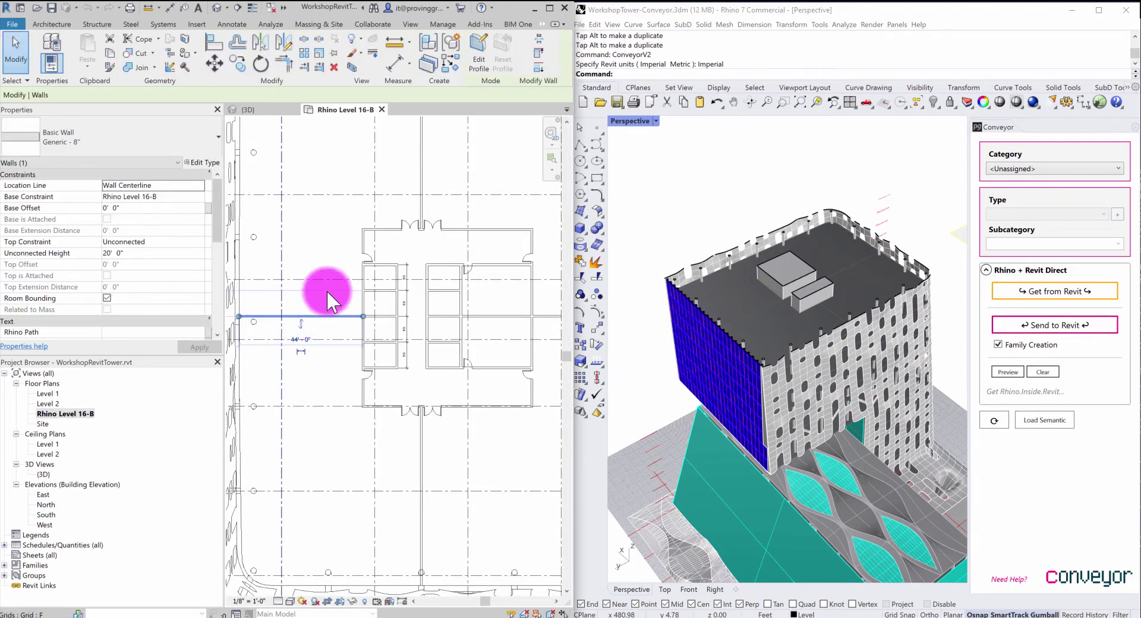
pyautogui.click(1075, 291)
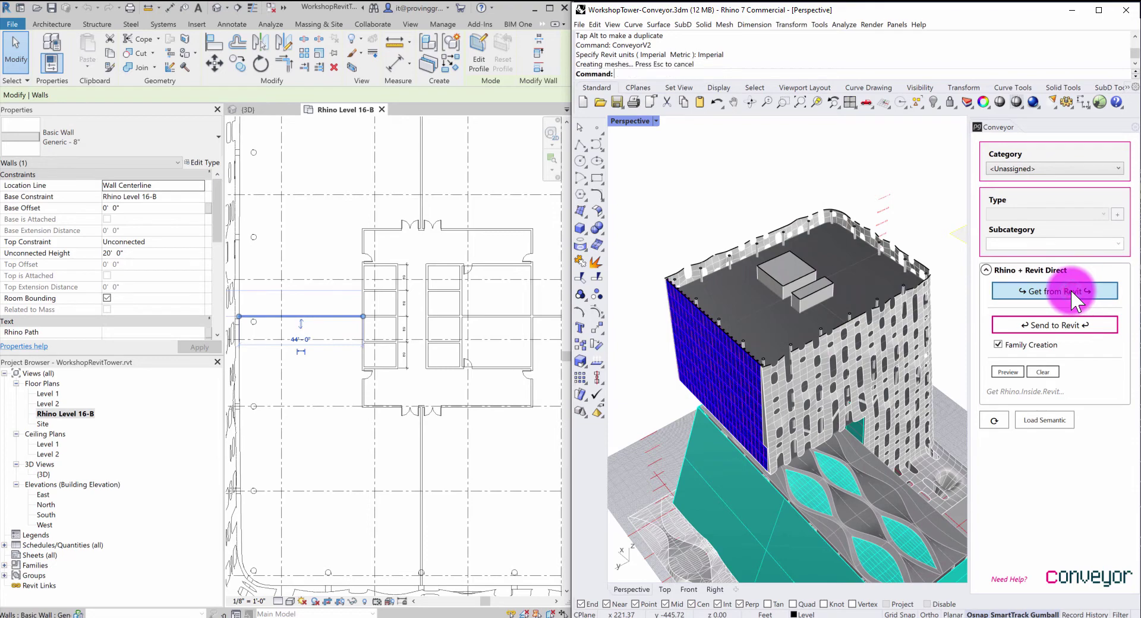
# Zoom and orbit around the tower roof to inspect the imported Generic 8" wall.
pyautogui.scroll(5, 796, 306)
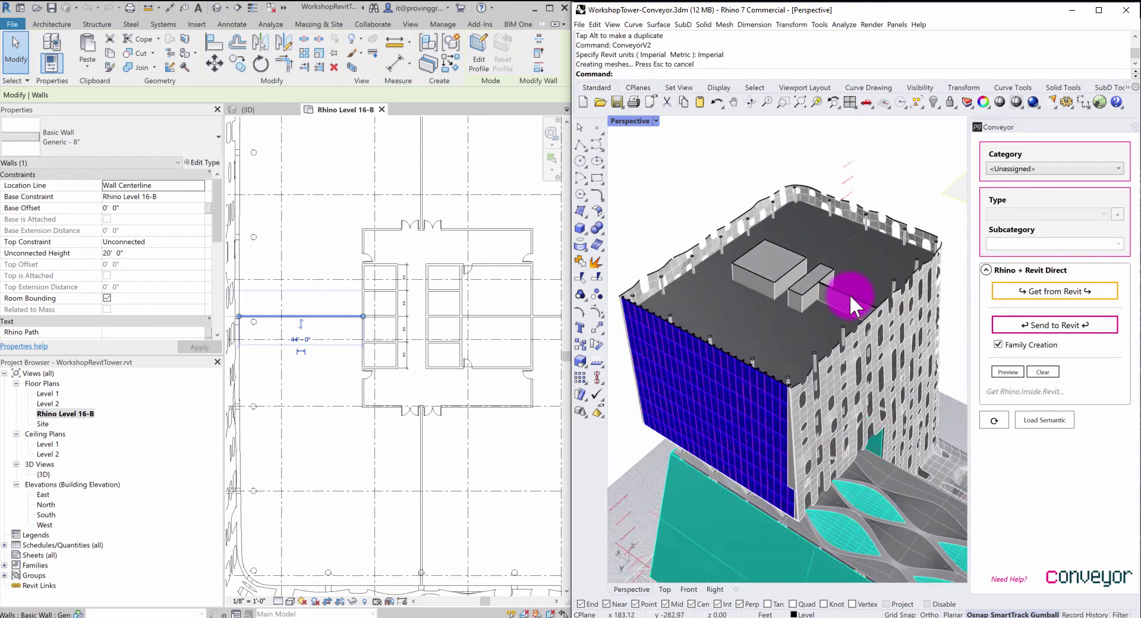
pyautogui.scroll(3, 850, 294)
pyautogui.moveTo(850, 293); pyautogui.dragTo(684, 323, button='right')
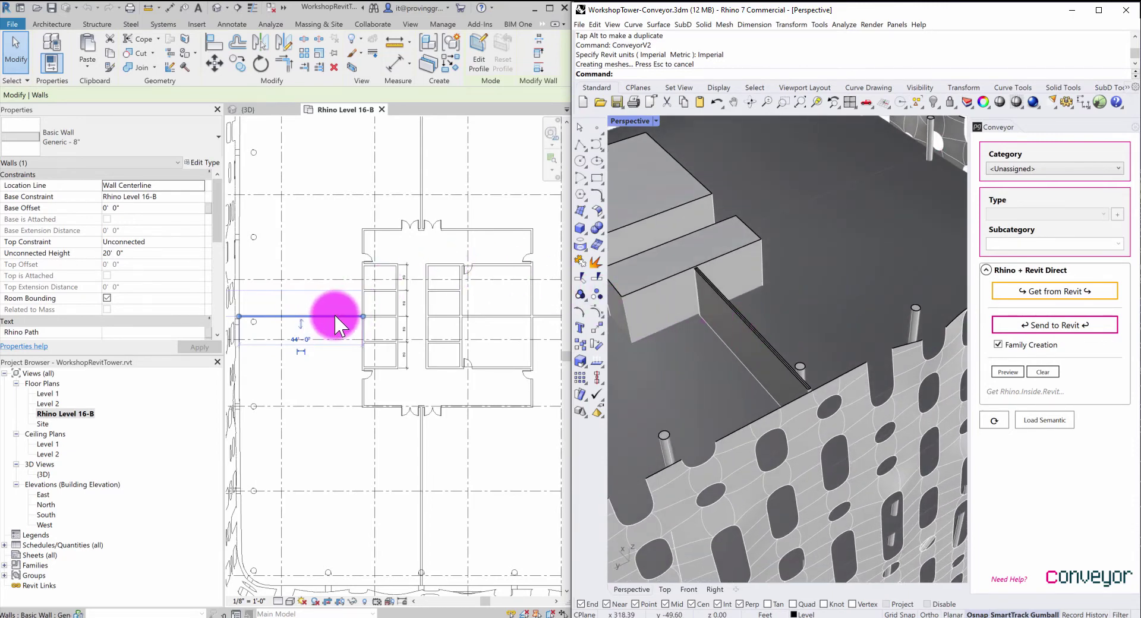
pyautogui.moveTo(746, 344)
pyautogui.mouseDown(button='right')
pyautogui.moveTo(751, 335)
pyautogui.moveTo(752, 352)
pyautogui.moveTo(807, 352)
pyautogui.moveTo(739, 344)
pyautogui.moveTo(810, 349)
pyautogui.moveTo(758, 337)
pyautogui.mouseUp(button='right')
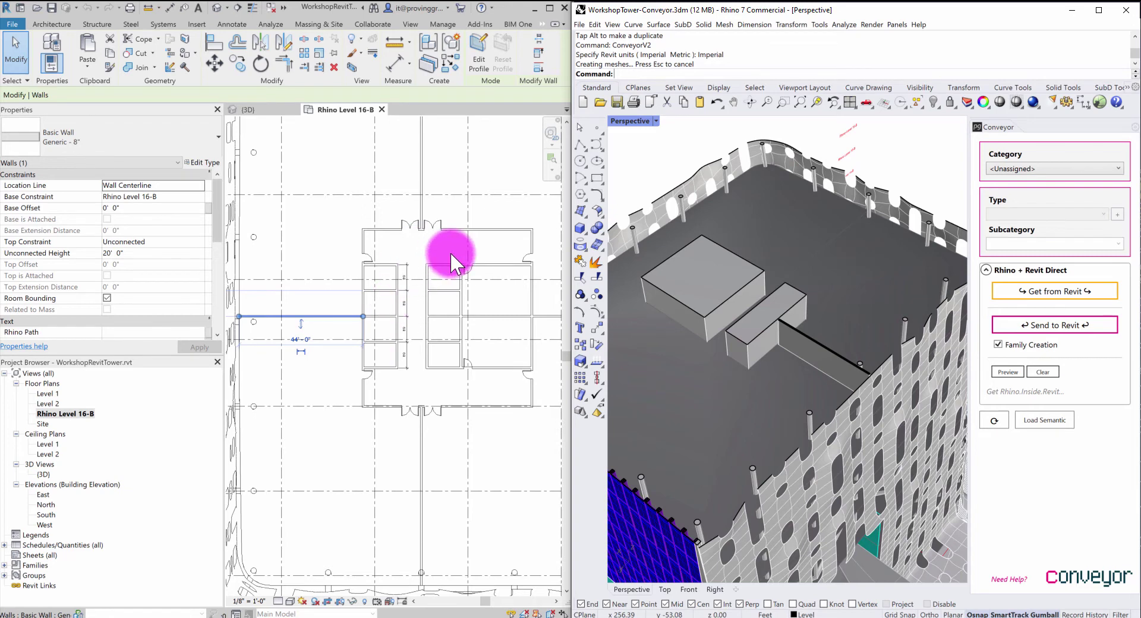
pyautogui.scroll(-2, 447, 309)
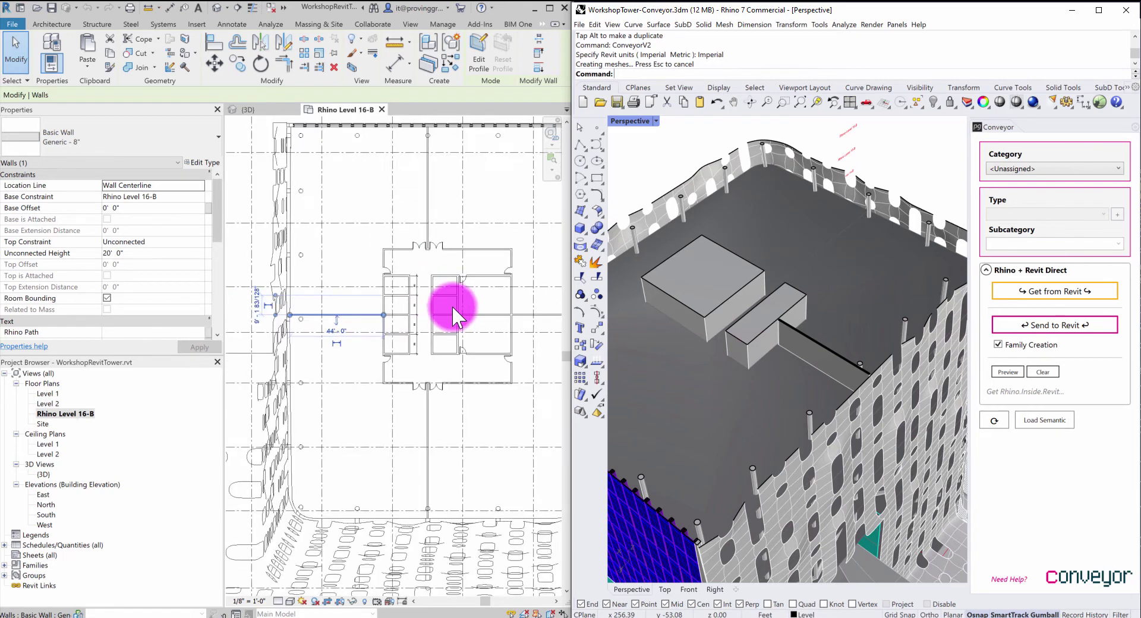
# Hide the two rooftop core boxes to reveal the slab openings.
pyautogui.click(750, 352)
pyautogui.click(707, 330)
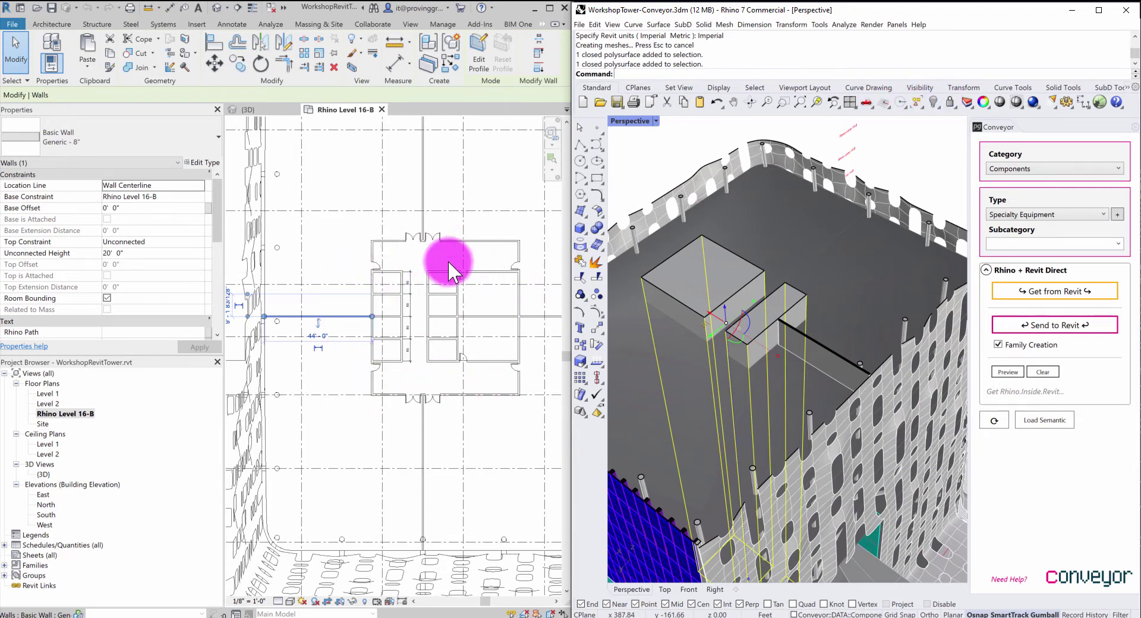
pyautogui.click(935, 99)
# Switch the Perspective view to Rendered display and orbit it slightly.
pyautogui.click(656, 122)
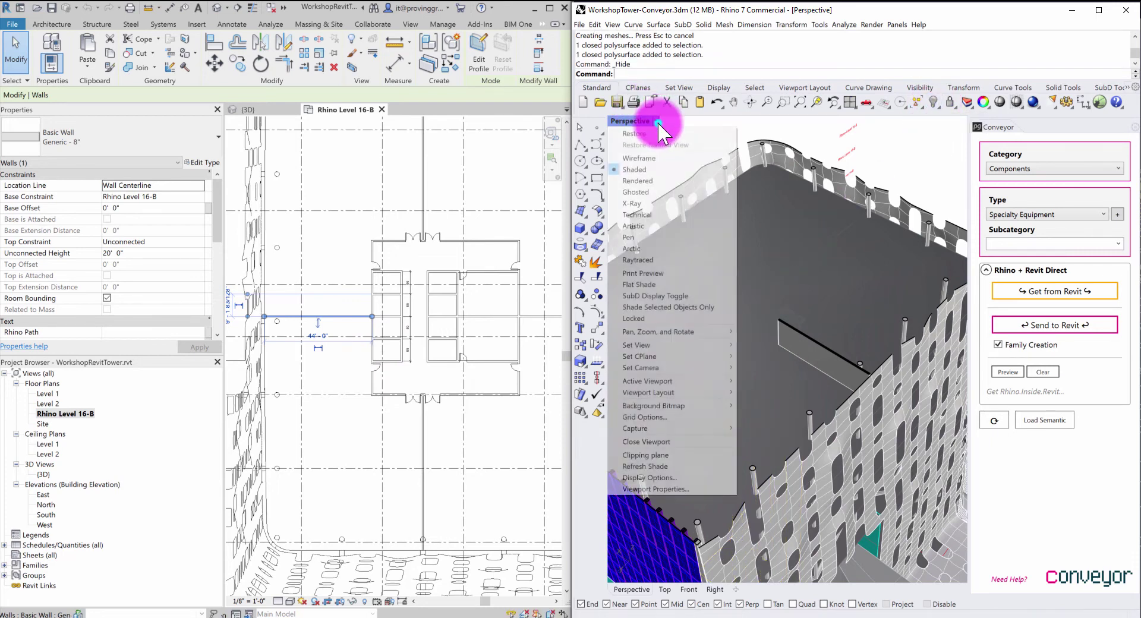
pyautogui.click(649, 180)
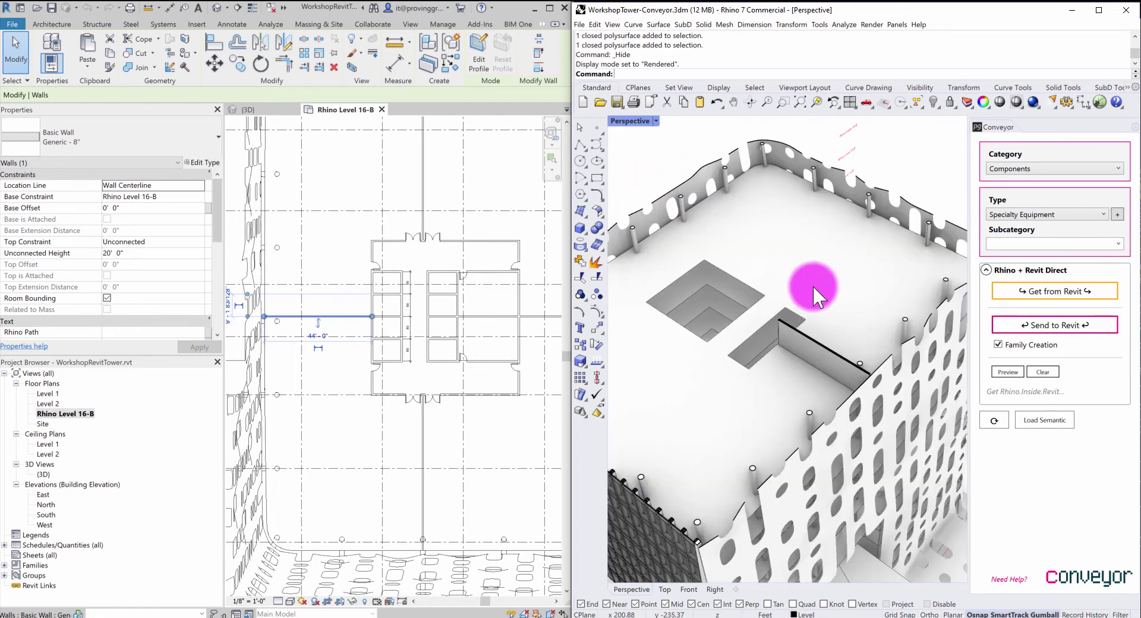
pyautogui.moveTo(823, 272); pyautogui.dragTo(863, 287, button='right')
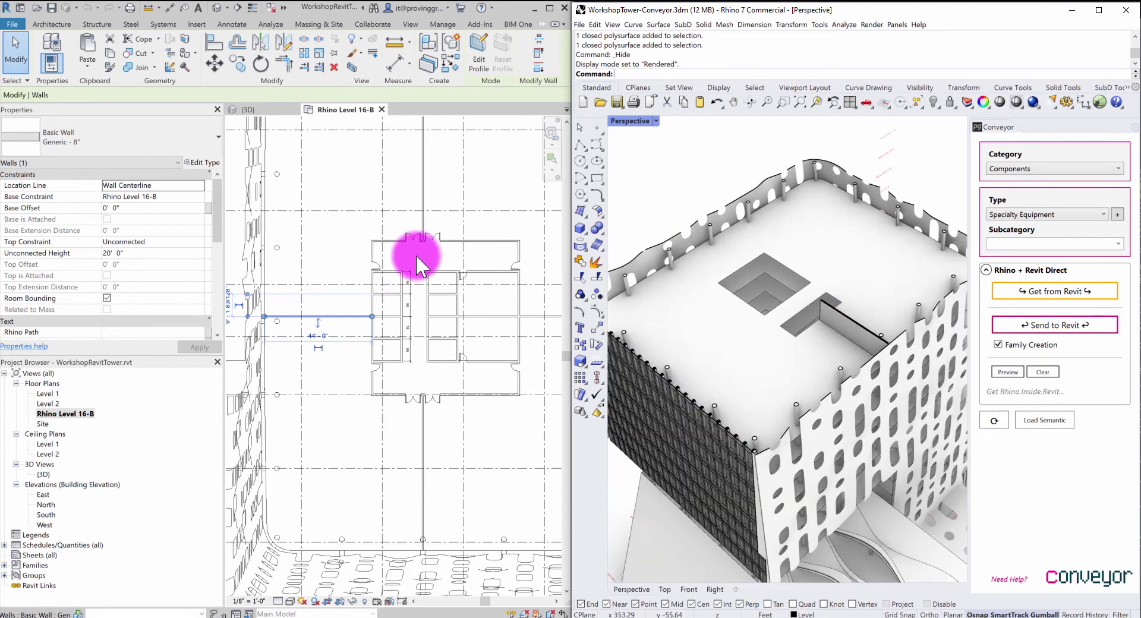
# Select all visible Level 16-B walls, deselecting the horizontal one left of the core, leaving 21.
pyautogui.rightClick(353, 316)
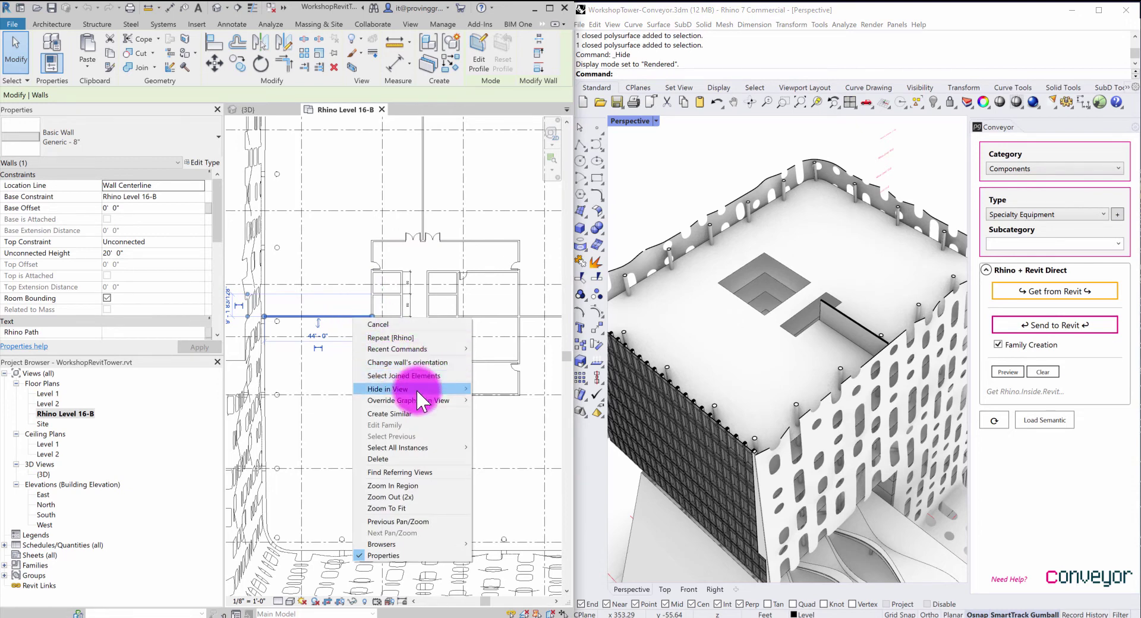
pyautogui.moveTo(416, 389)
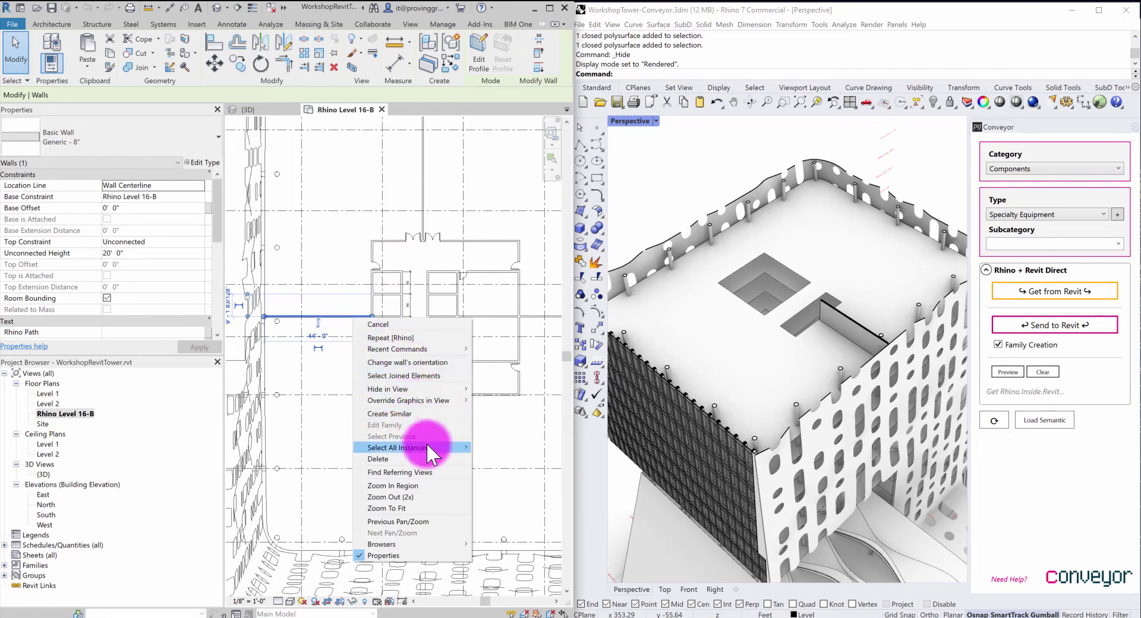
pyautogui.moveTo(426, 446)
pyautogui.click(497, 448)
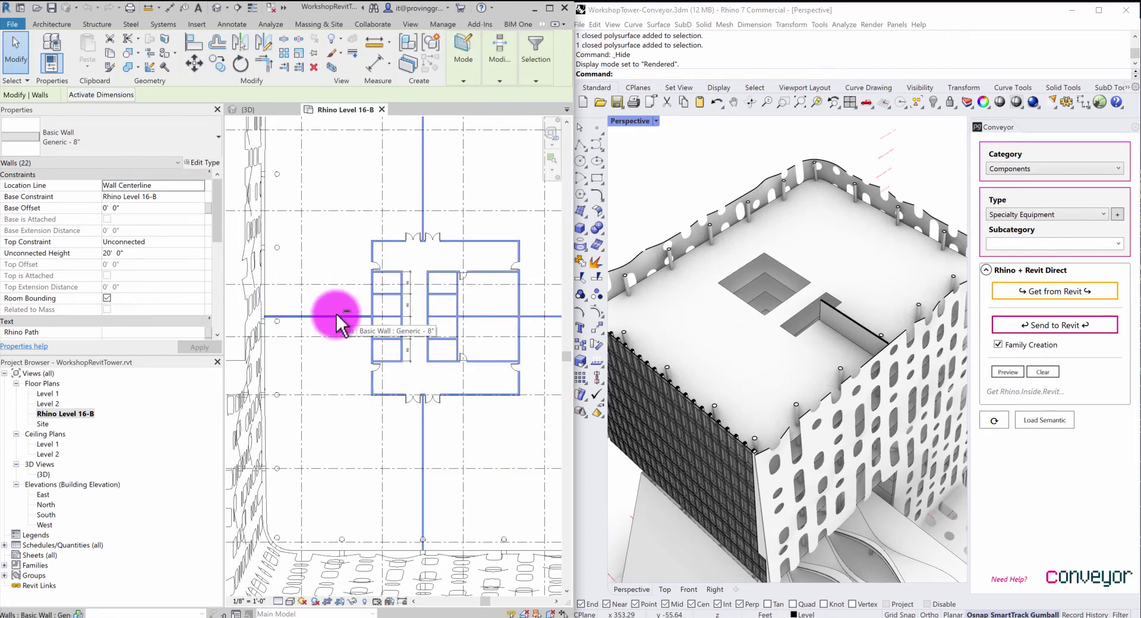
pyautogui.keyDown('shift'); pyautogui.click(334, 316); pyautogui.keyUp('shift')
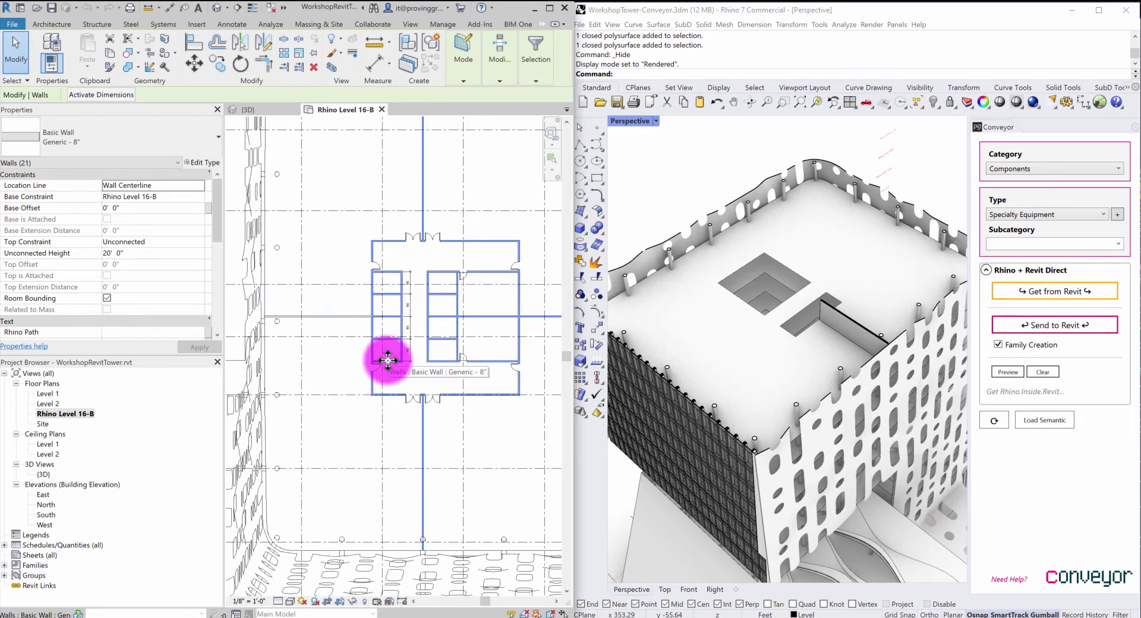
# Pull the 21 selected Revit walls into Rhino with Conveyor's Get from Revit and inspect them.
pyautogui.click(1061, 291)
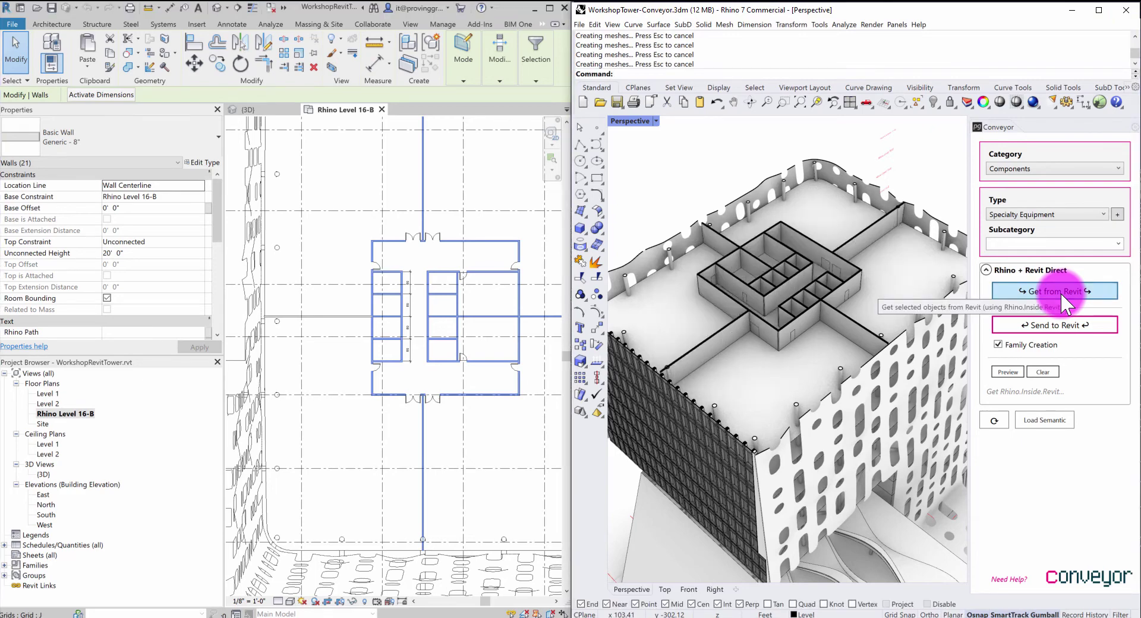
pyautogui.moveTo(818, 271)
pyautogui.mouseDown(button='right')
pyautogui.moveTo(799, 275)
pyautogui.moveTo(790, 197)
pyautogui.moveTo(767, 208)
pyautogui.moveTo(773, 280)
pyautogui.moveTo(838, 265)
pyautogui.moveTo(821, 274)
pyautogui.moveTo(820, 255)
pyautogui.moveTo(797, 262)
pyautogui.moveTo(822, 276)
pyautogui.mouseUp(button='right')
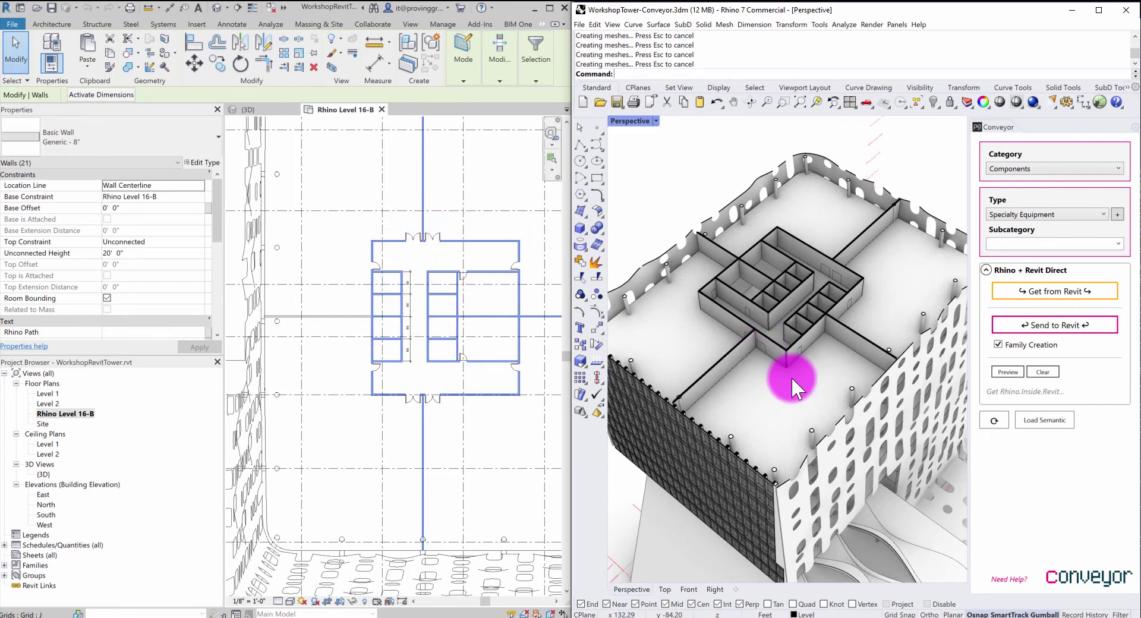
pyautogui.moveTo(791, 376); pyautogui.dragTo(786, 237, button='right')
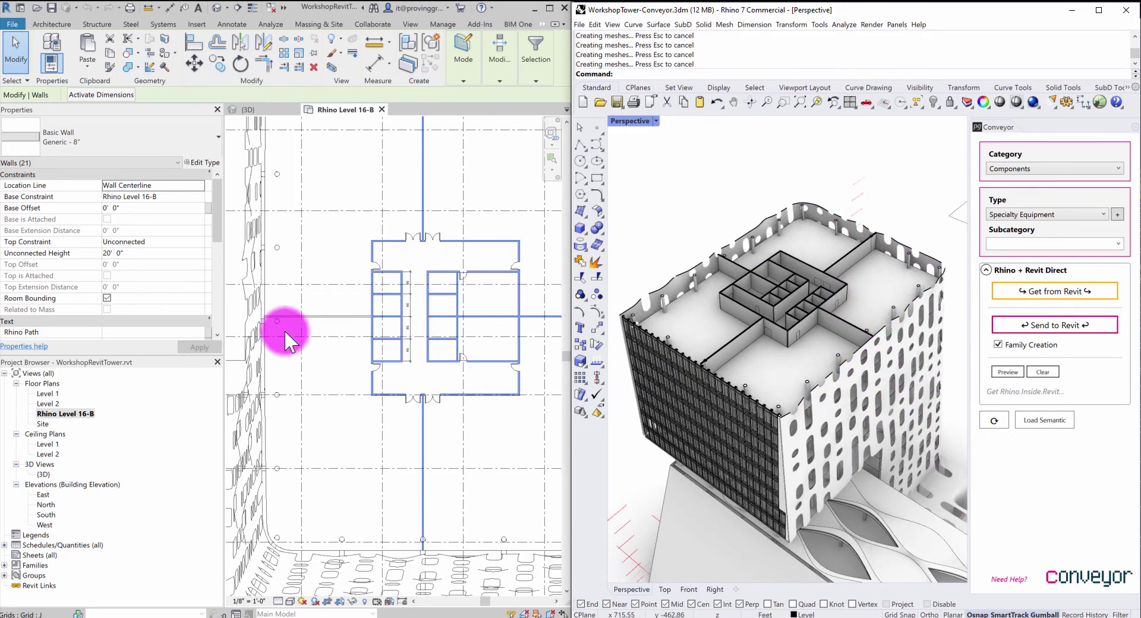
pyautogui.moveTo(491, 447); pyautogui.dragTo(440, 445, button='middle')
pyautogui.scroll(-2, 441, 444)
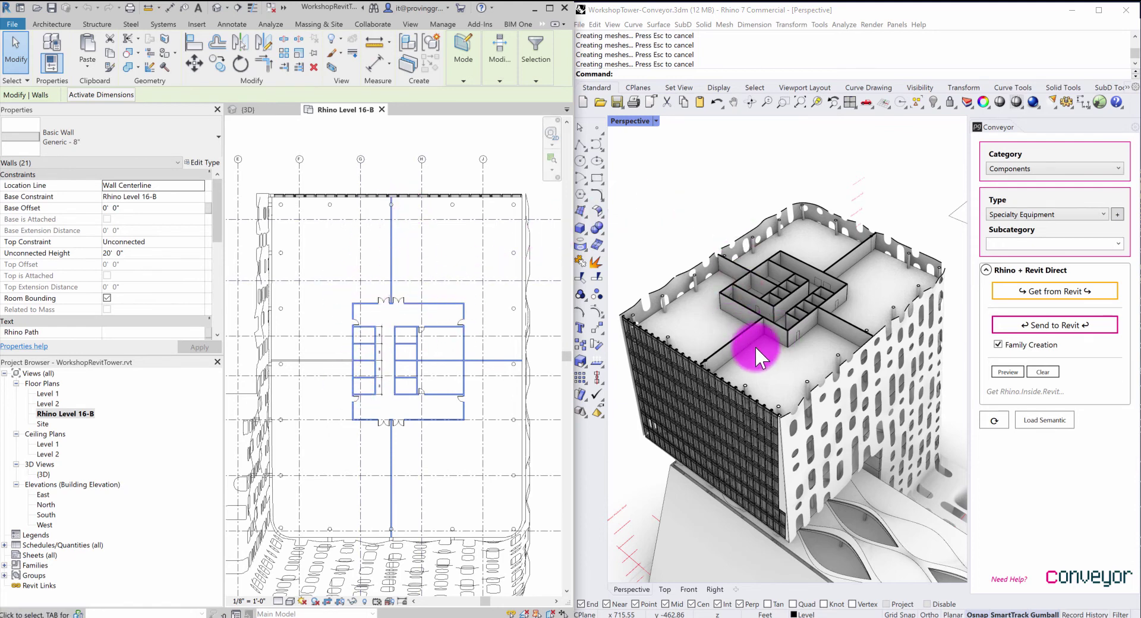
pyautogui.click(1046, 291)
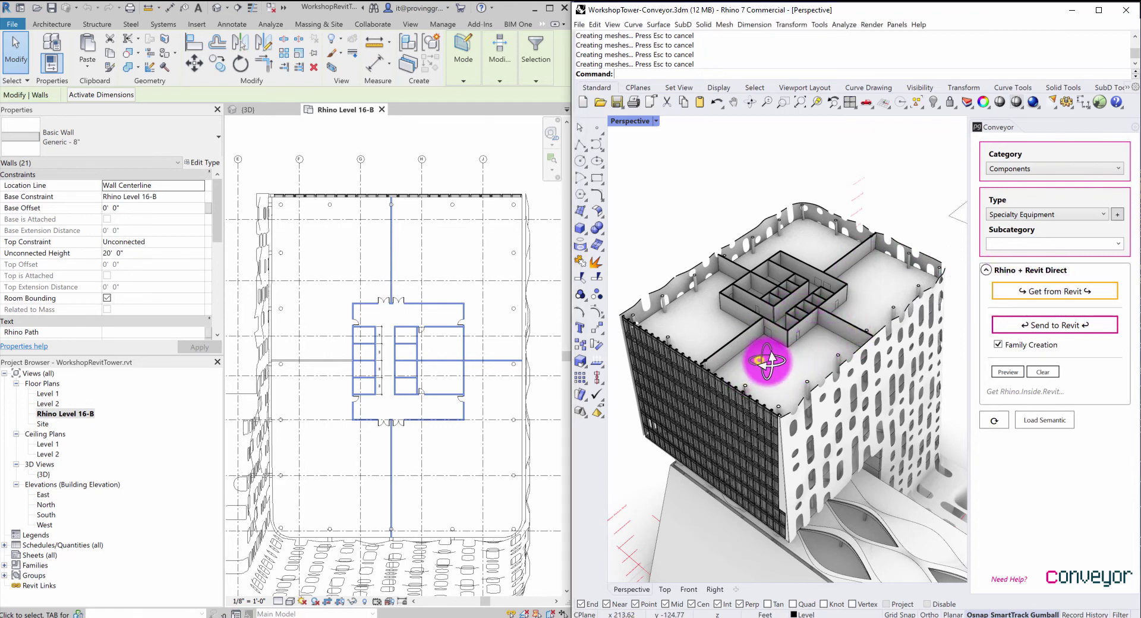
pyautogui.moveTo(768, 361)
pyautogui.mouseDown(button='right')
pyautogui.moveTo(793, 356)
pyautogui.moveTo(736, 358)
pyautogui.moveTo(751, 349)
pyautogui.moveTo(742, 345)
pyautogui.moveTo(755, 359)
pyautogui.moveTo(683, 298)
pyautogui.moveTo(783, 355)
pyautogui.mouseUp(button='right')
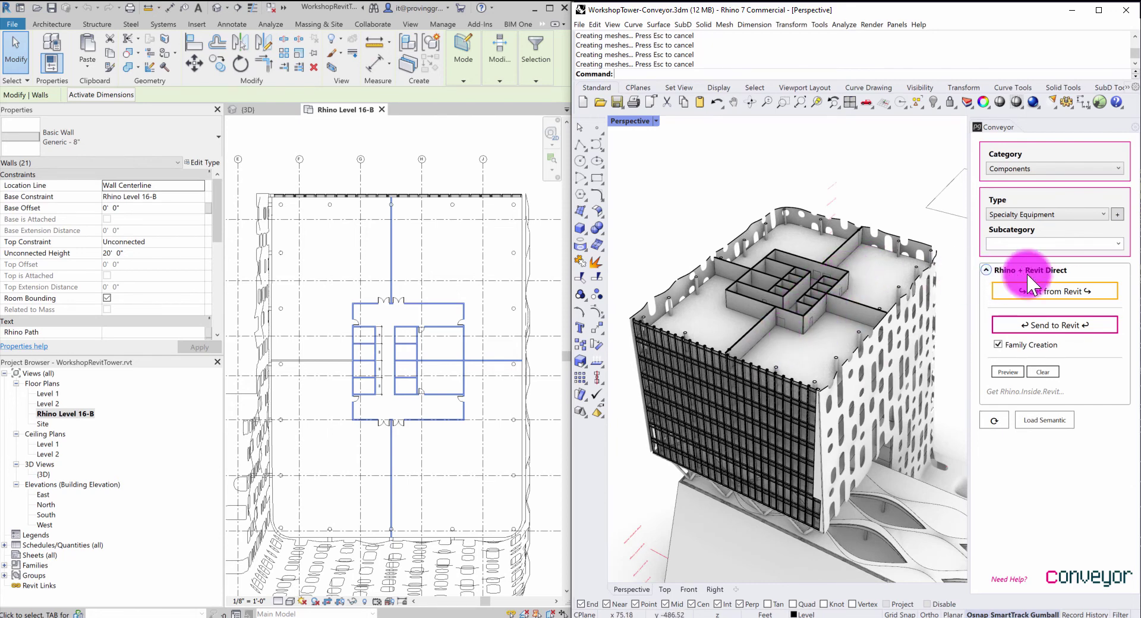
pyautogui.click(1026, 290)
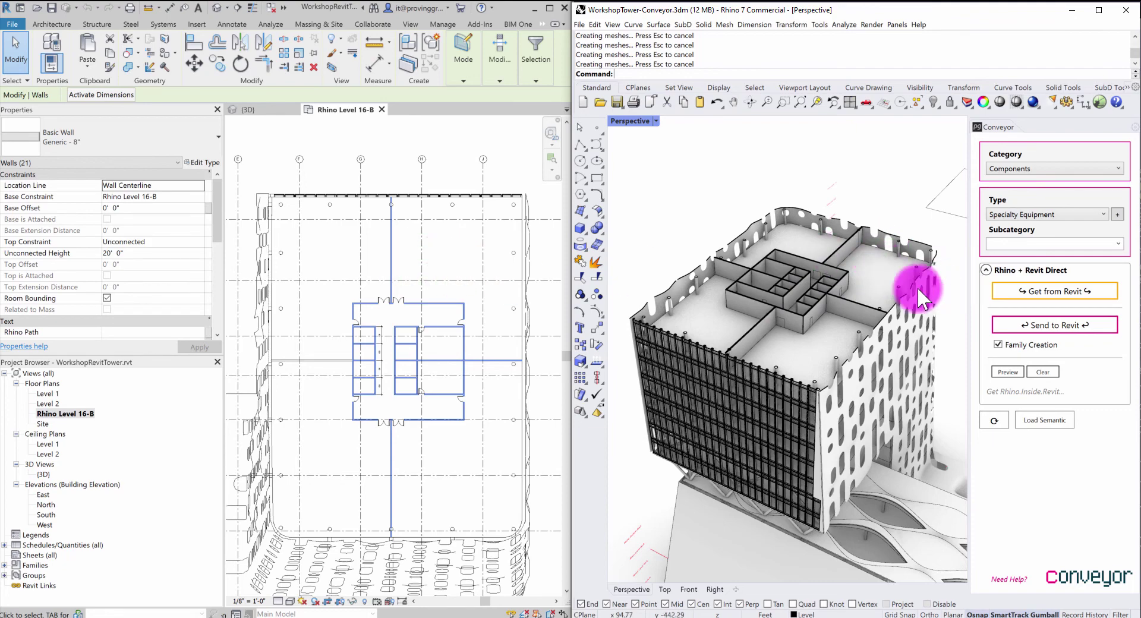
pyautogui.moveTo(830, 303); pyautogui.dragTo(905, 241, button='right')
pyautogui.scroll(5, 793, 315)
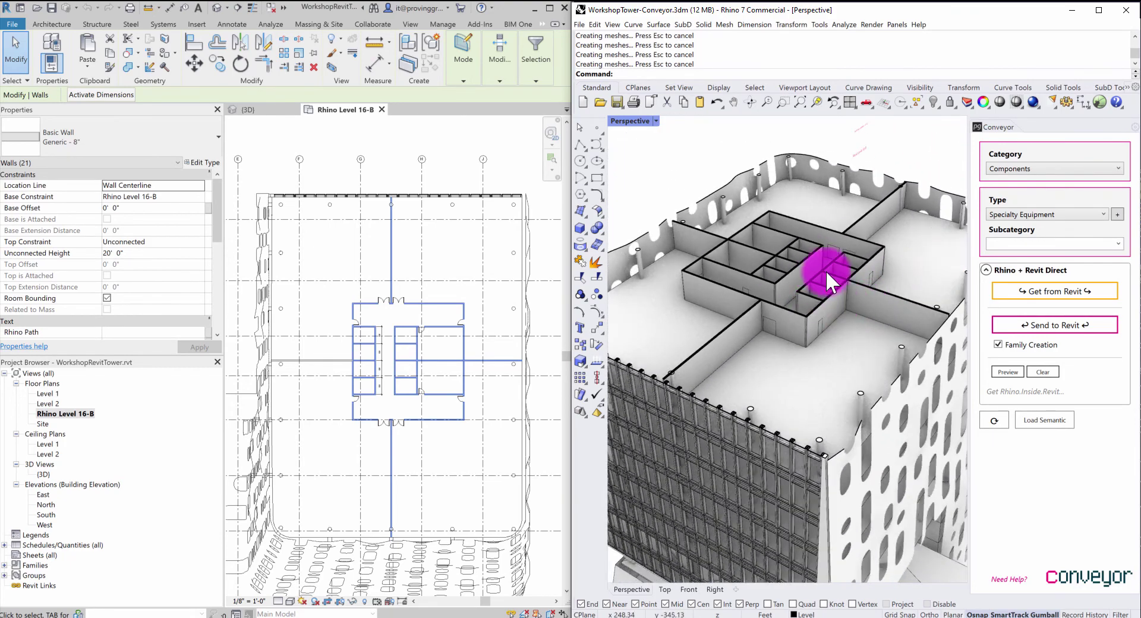
pyautogui.scroll(-5, 782, 264)
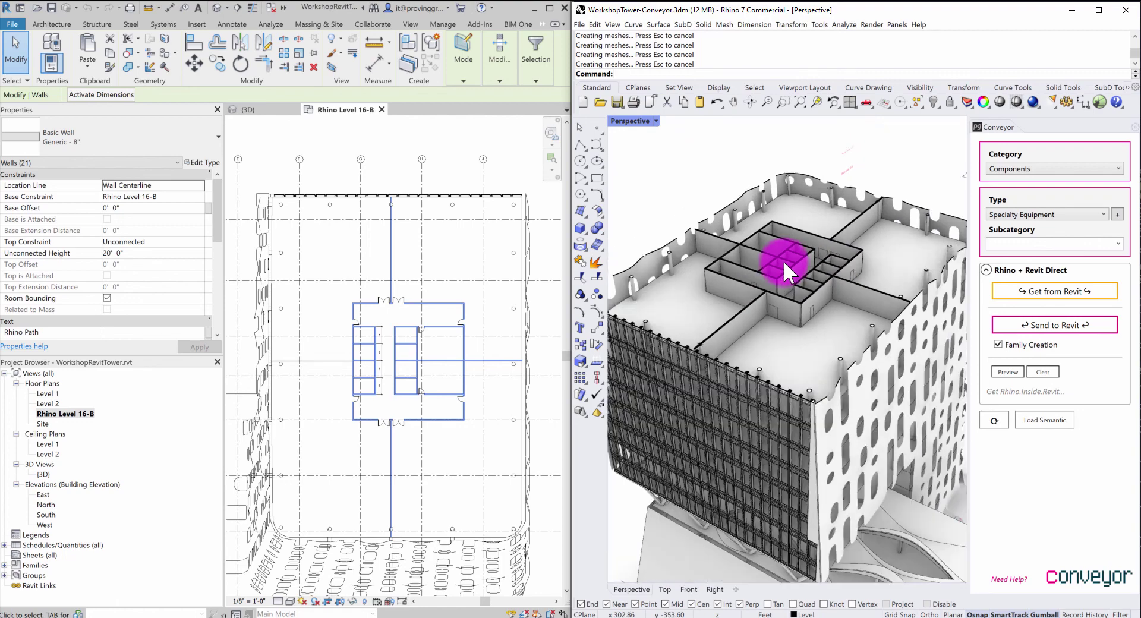
pyautogui.moveTo(798, 272); pyautogui.dragTo(695, 283, button='right')
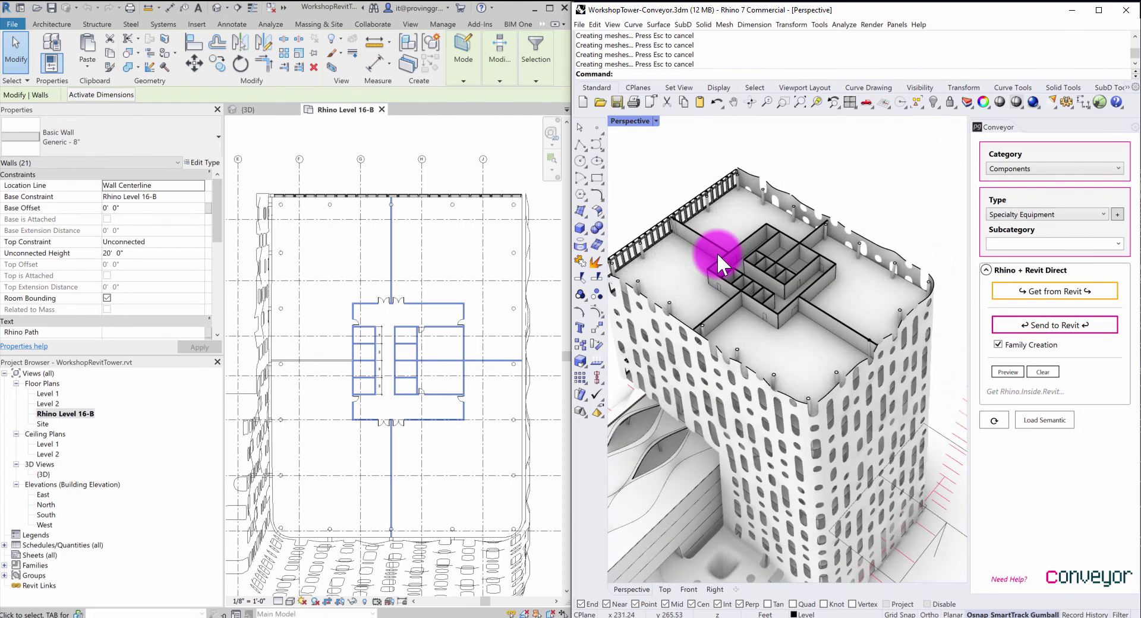
pyautogui.scroll(4, 717, 253)
pyautogui.moveTo(788, 257); pyautogui.dragTo(701, 262, button='right')
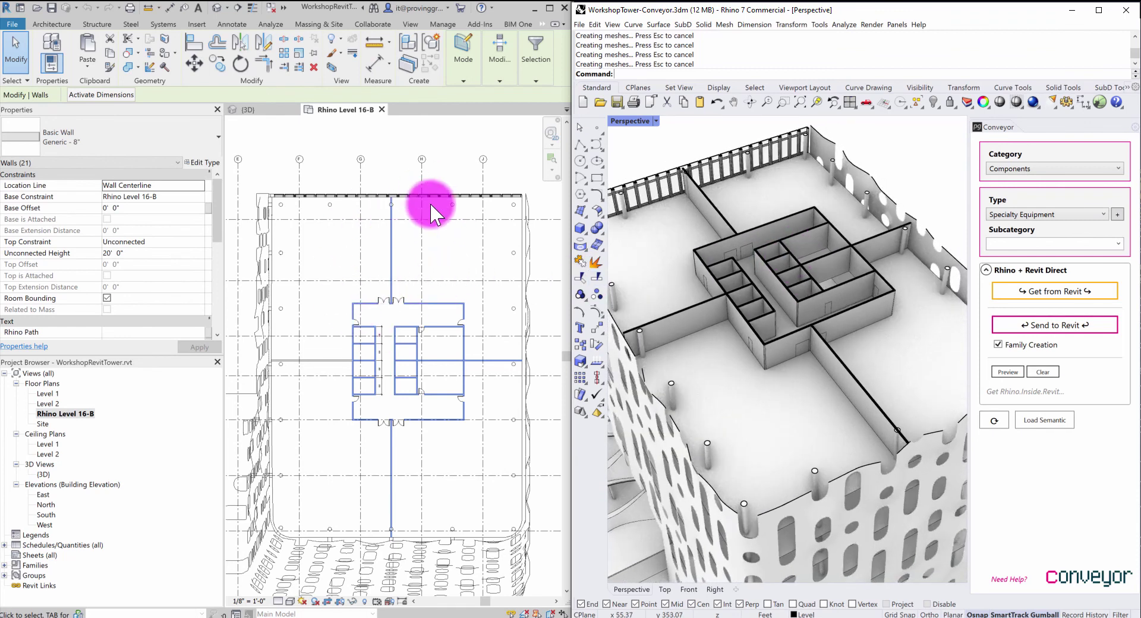